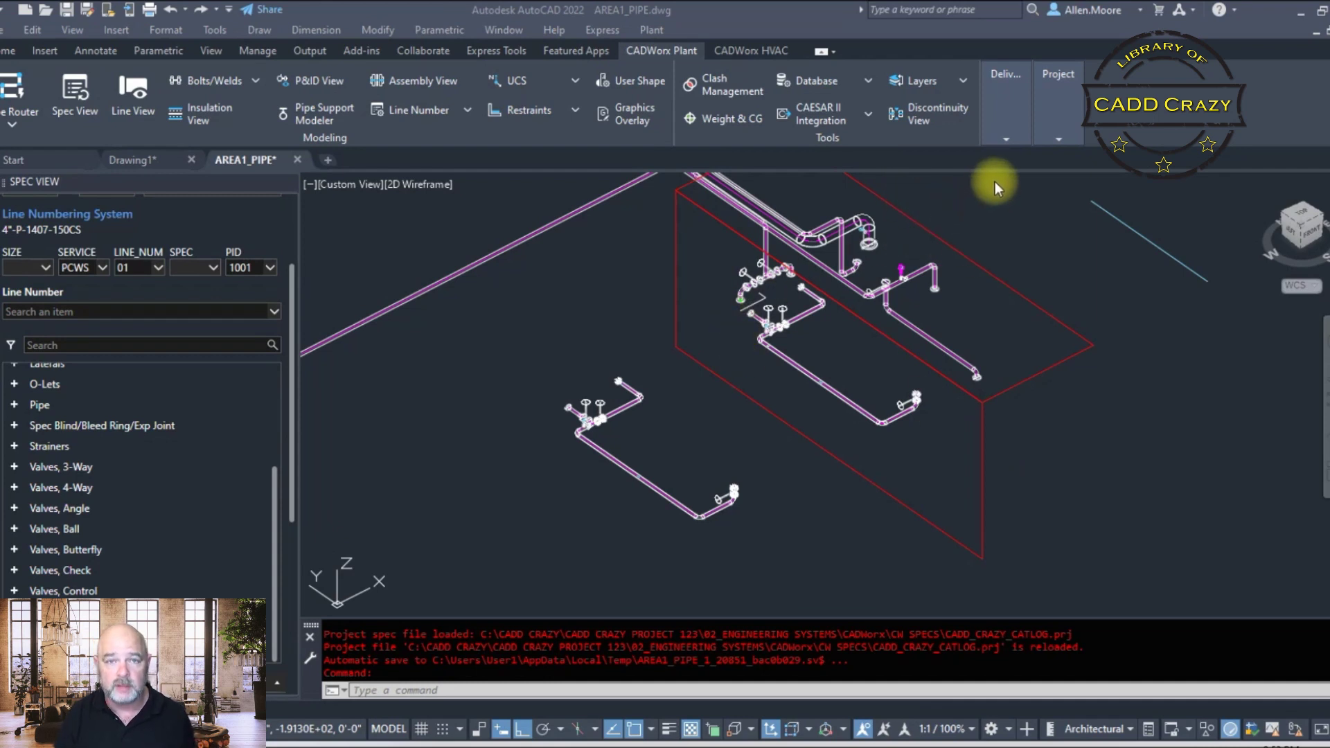
# In SETUP Piping Rules, set Variable Component Length Assignment to Show Options and save
pyautogui.click(1059, 139)
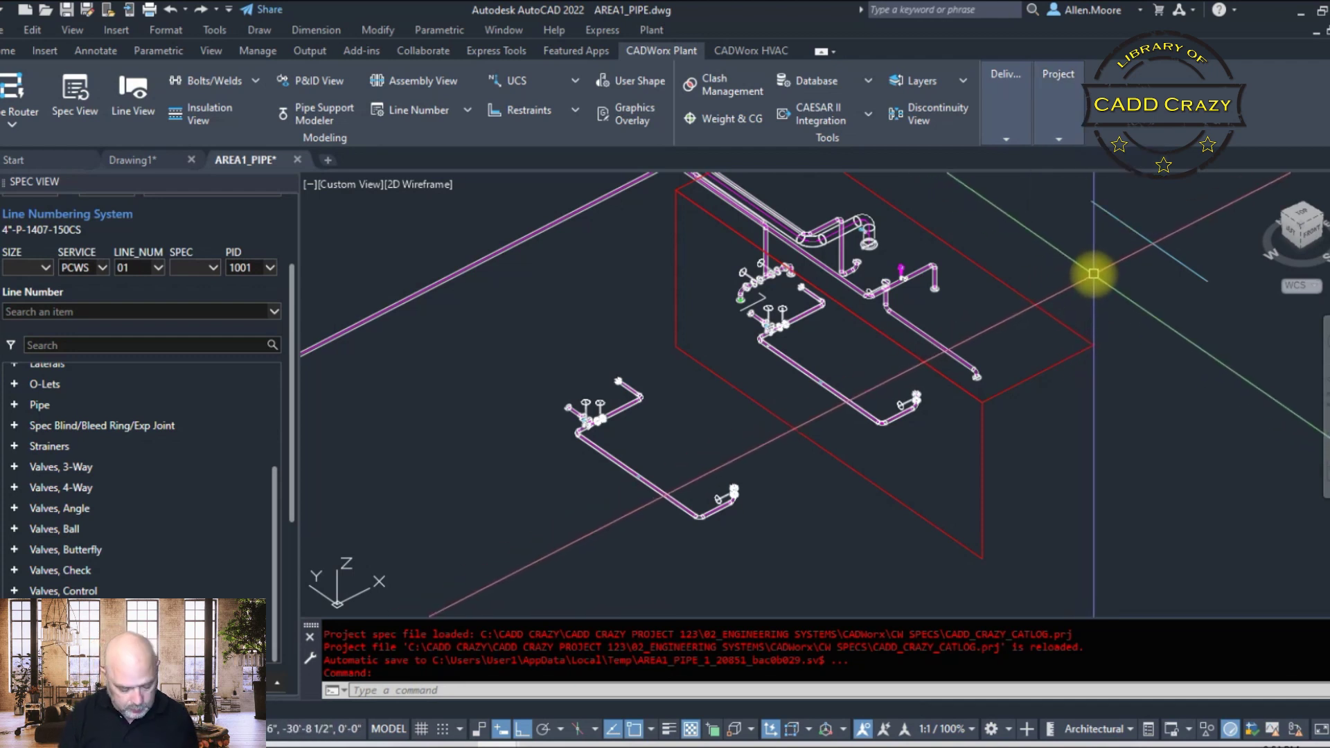
pyautogui.write('SETUP')
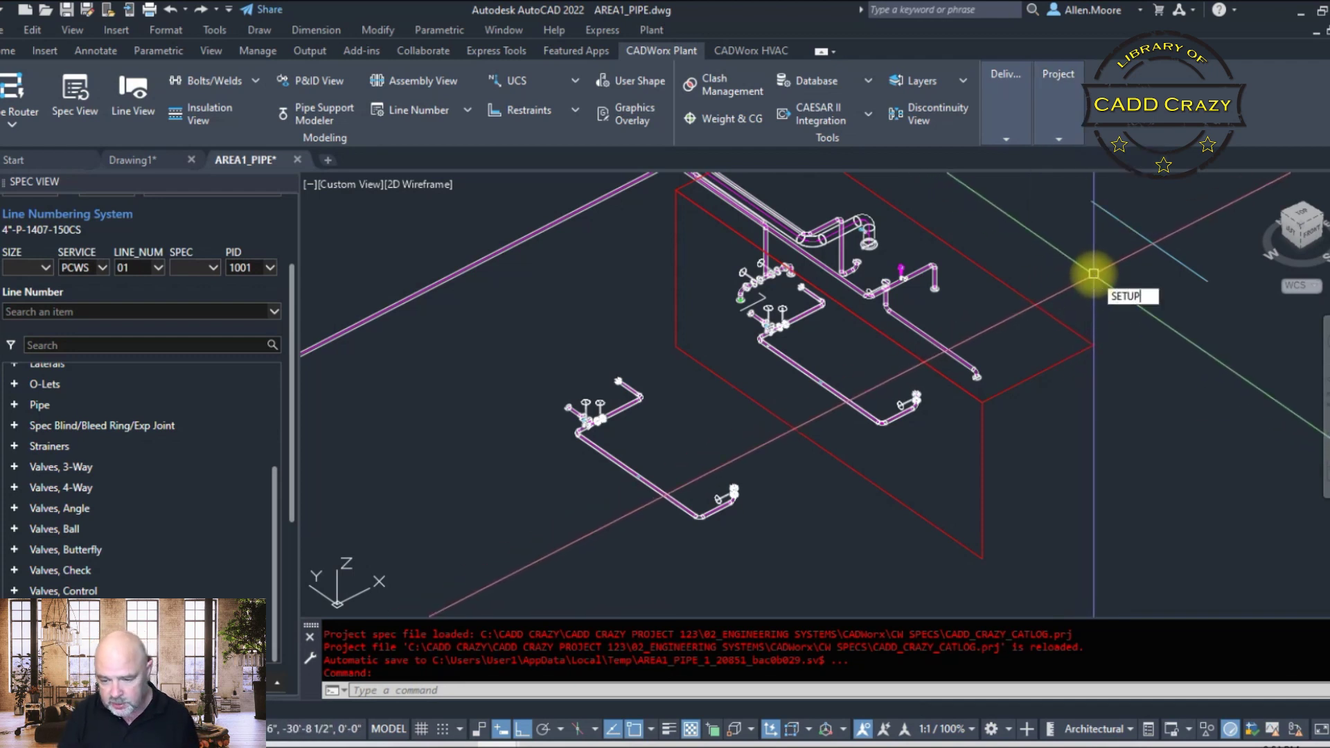
pyautogui.press('Return')
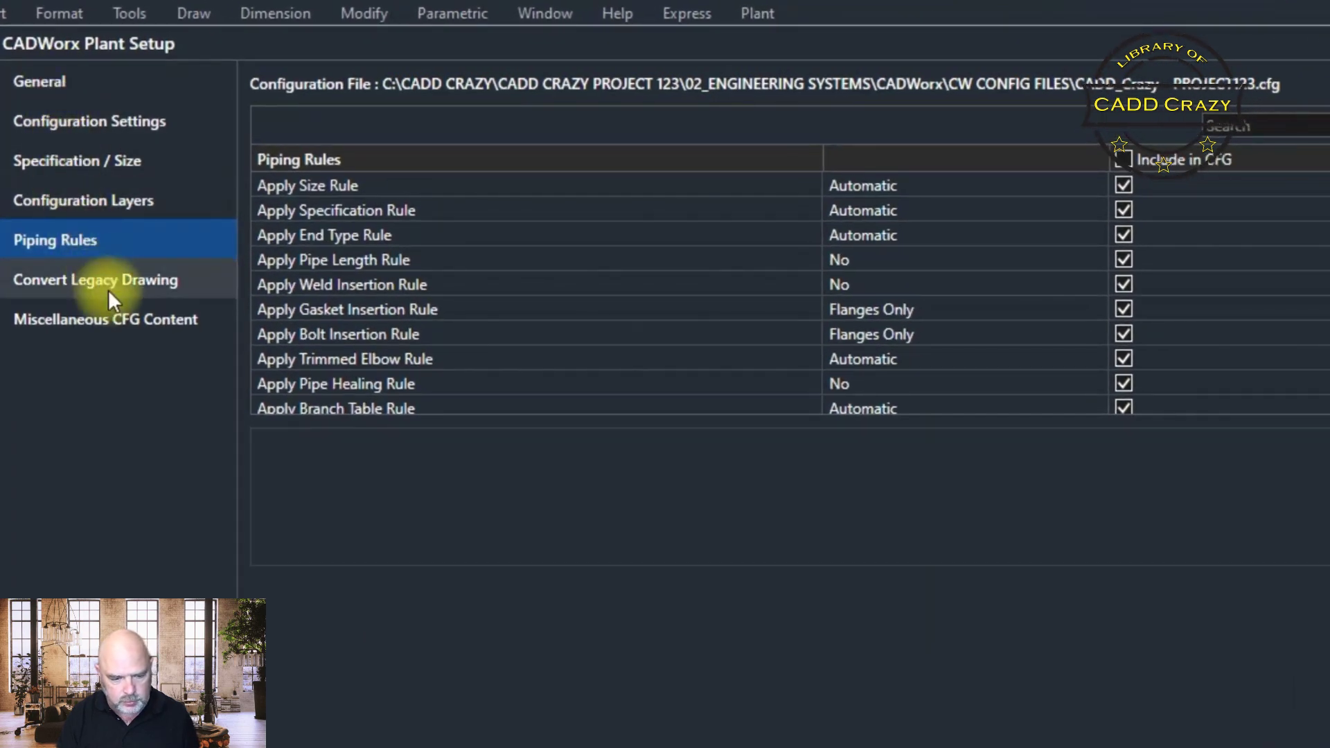
pyautogui.scroll(-4, 475, 271)
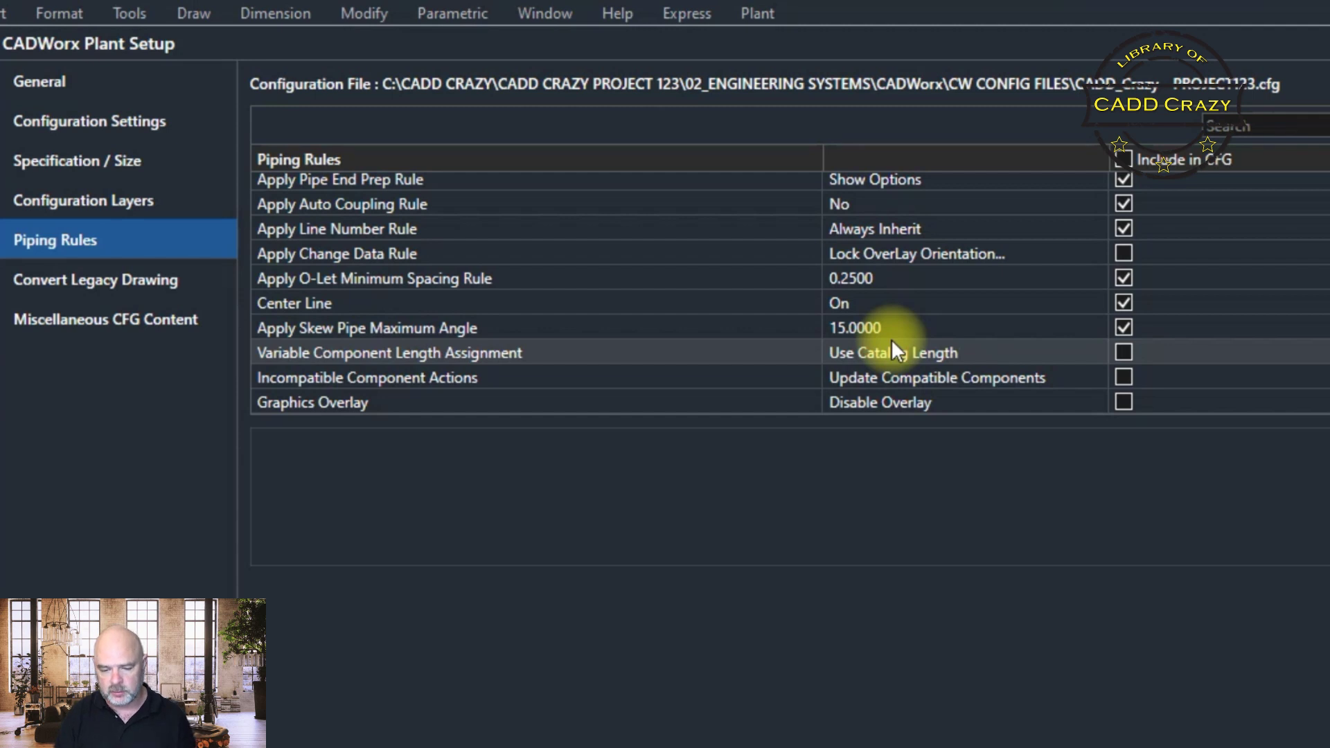
pyautogui.click(915, 356)
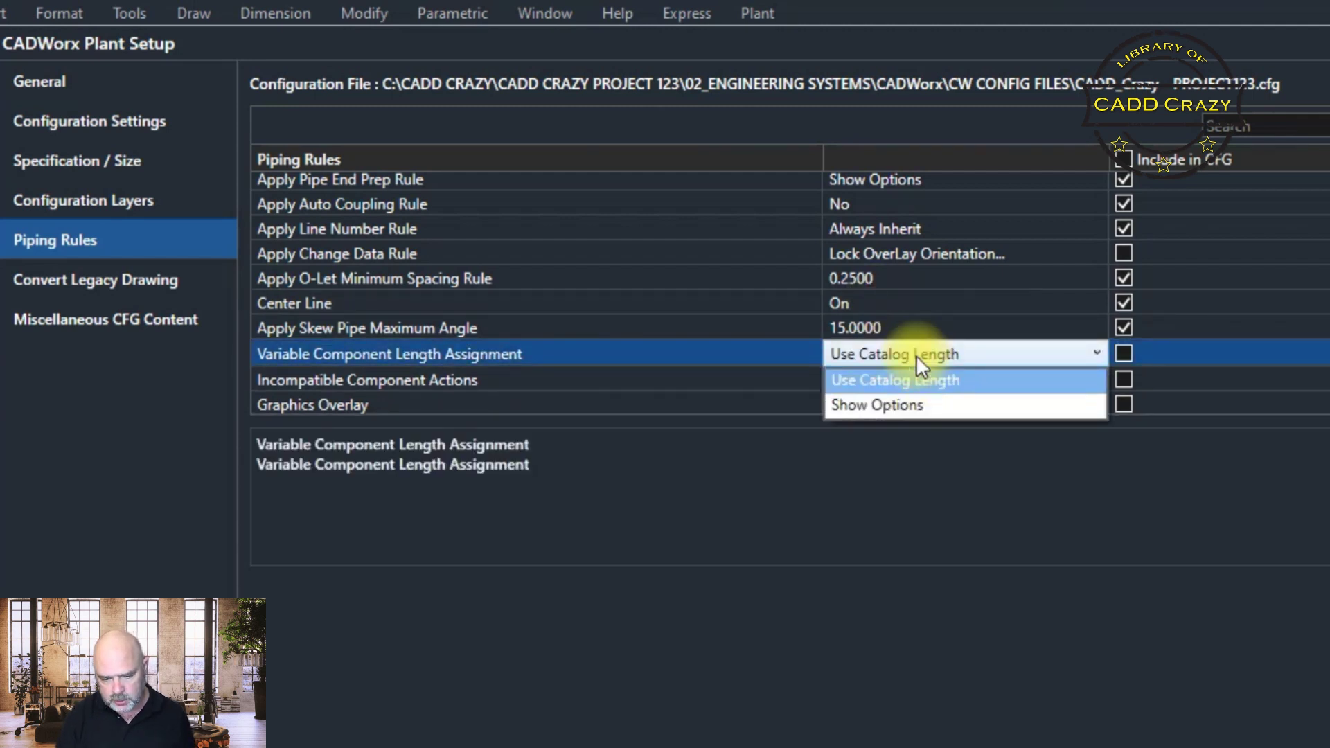
pyautogui.click(906, 403)
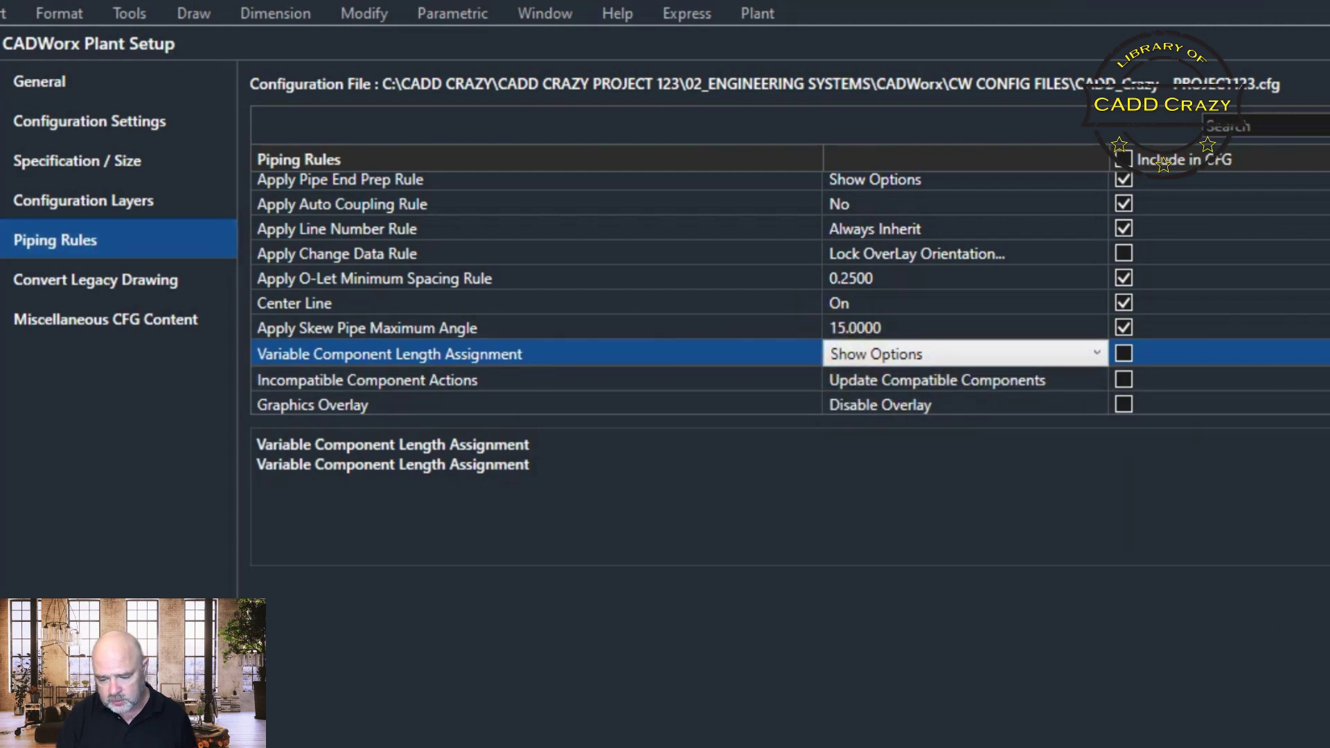
pyautogui.click(1329, 747)
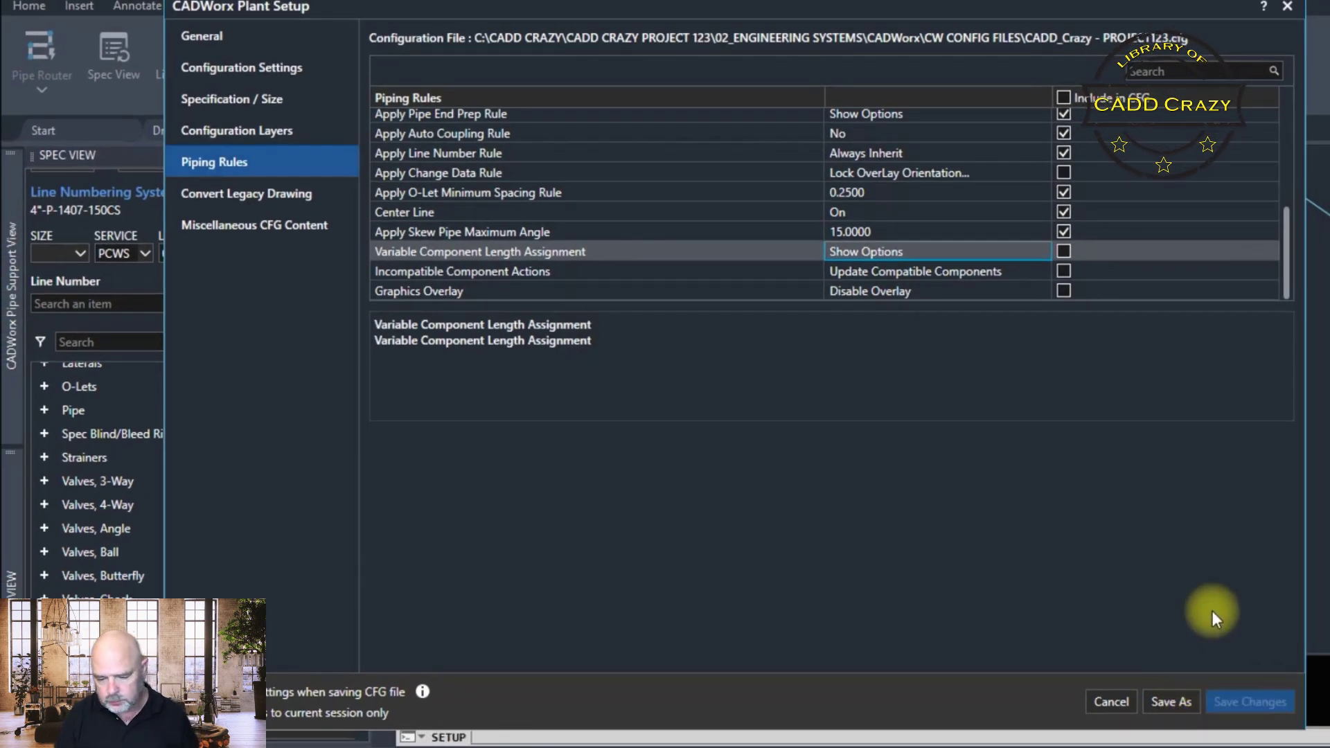
pyautogui.click(1286, 8)
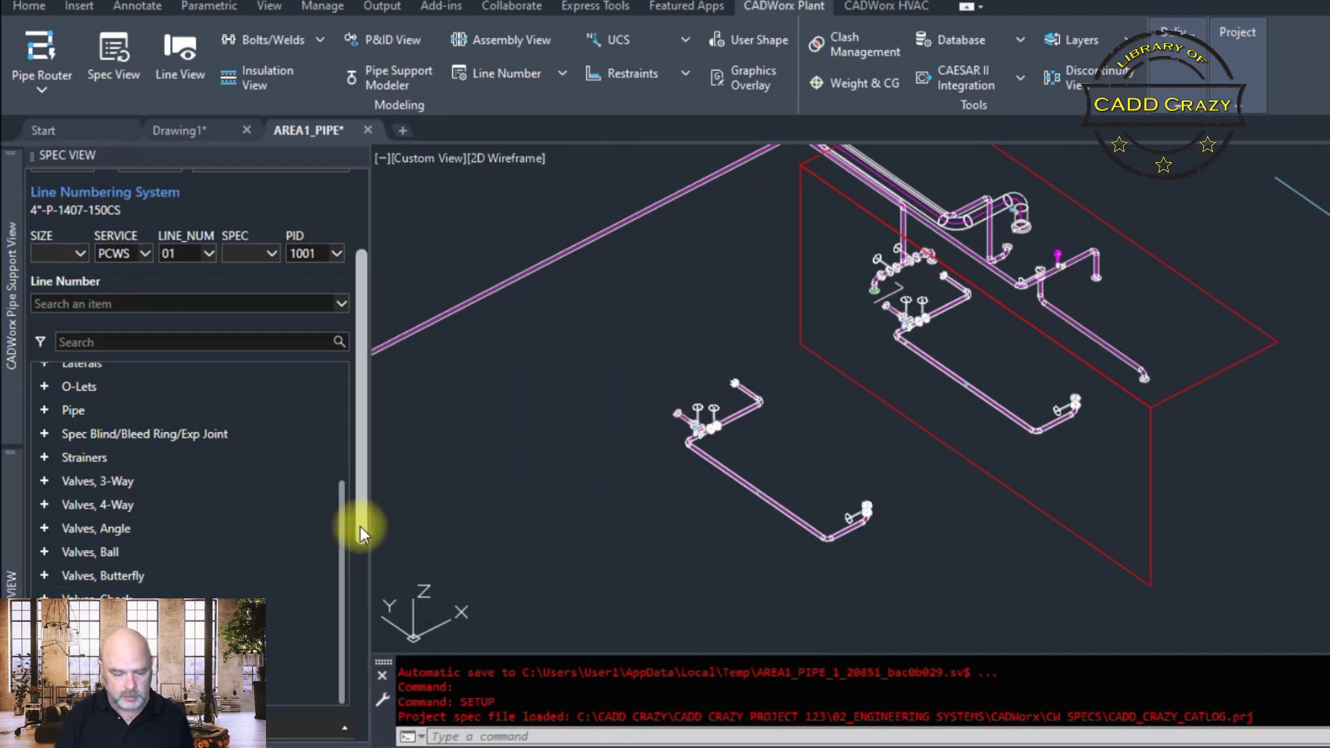
# Expand Valves, Control in Spec View and start the CONTROL VALVE, FLG, 150LB command
pyautogui.moveTo(360, 526); pyautogui.dragTo(380, 466)
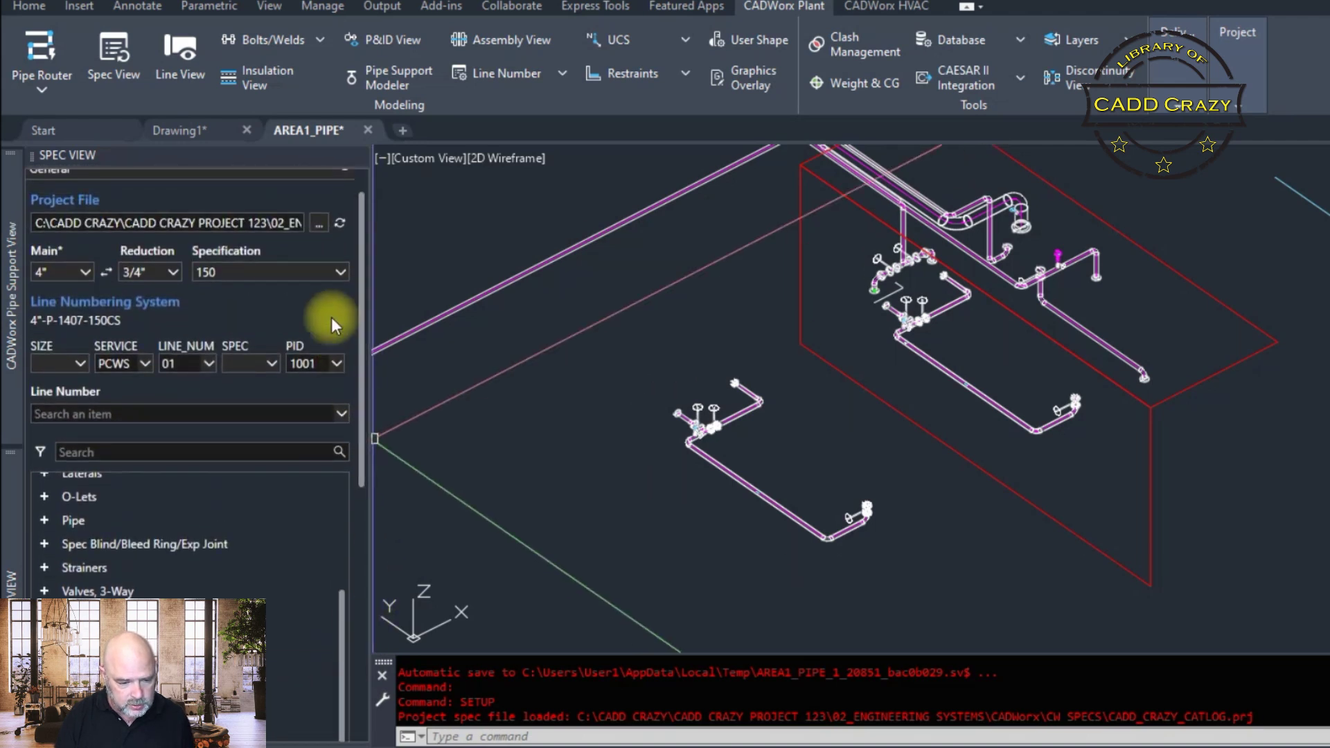
pyautogui.moveTo(366, 261); pyautogui.dragTo(382, 462)
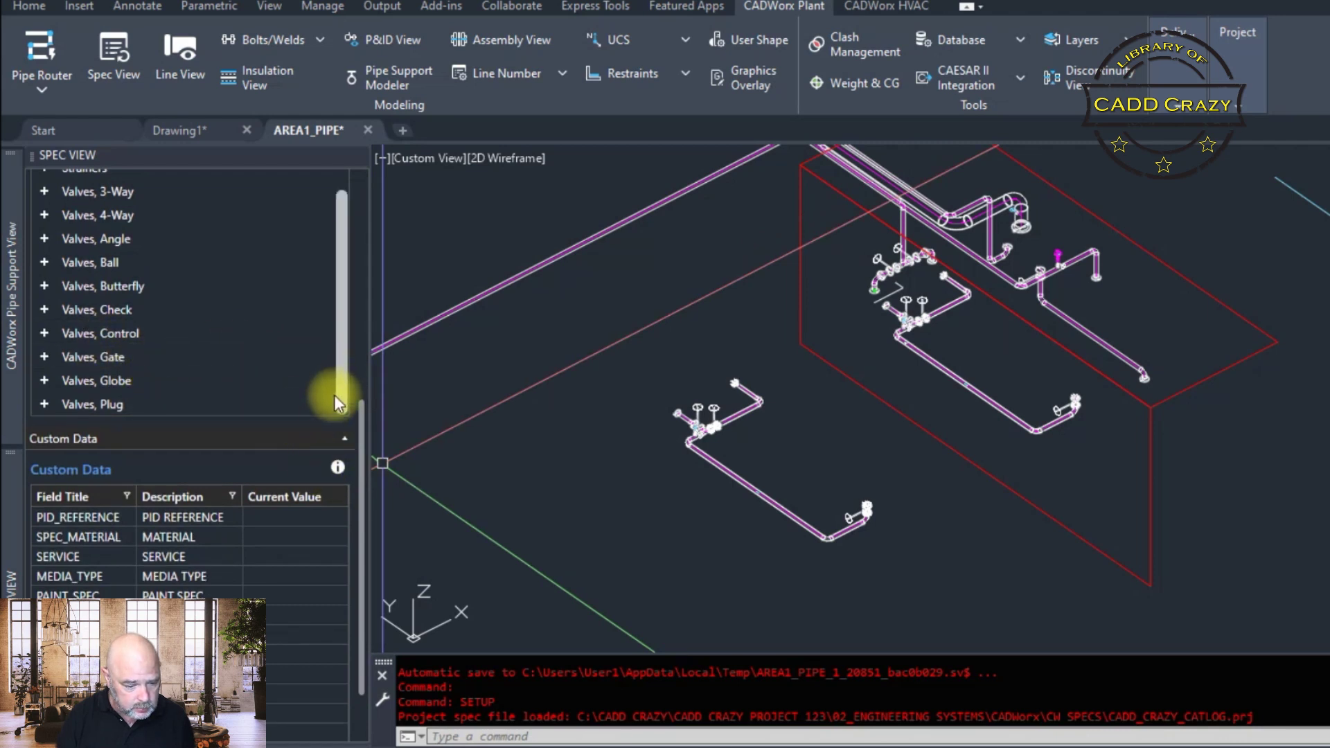
pyautogui.click(45, 335)
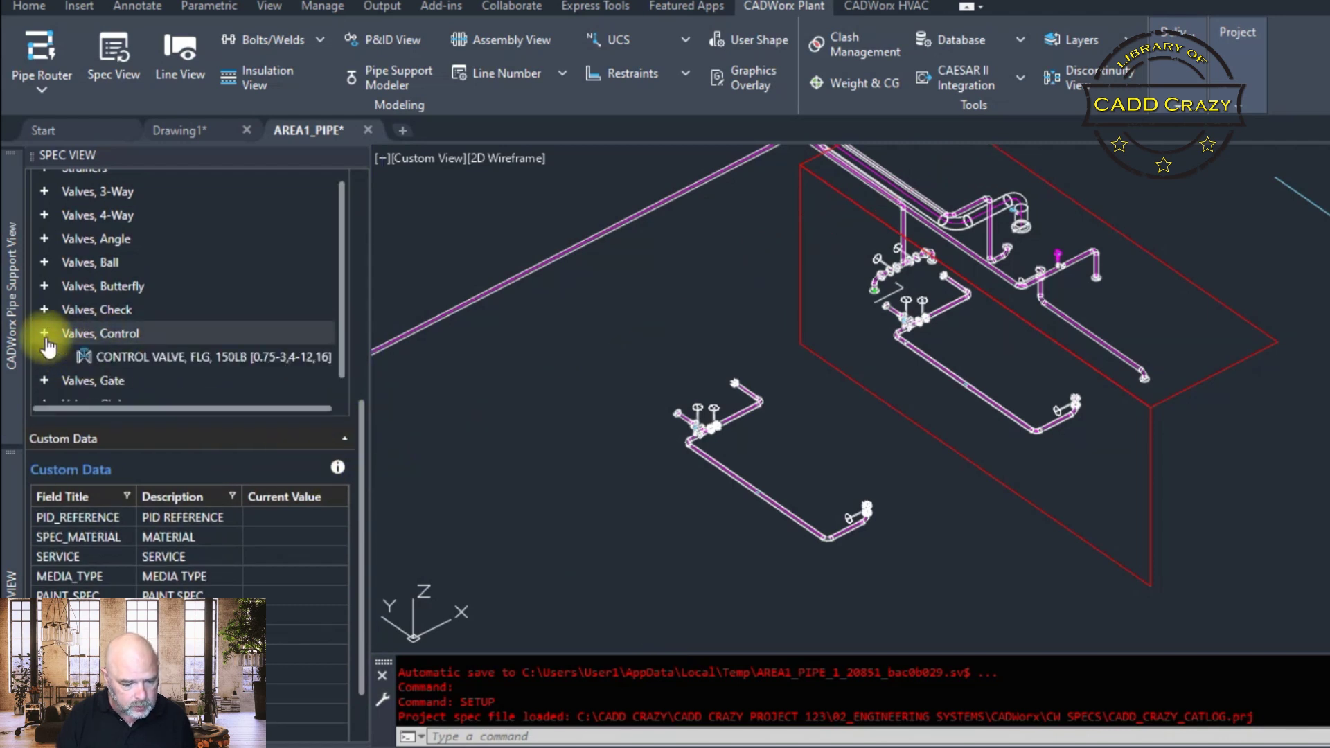
pyautogui.doubleClick(168, 355)
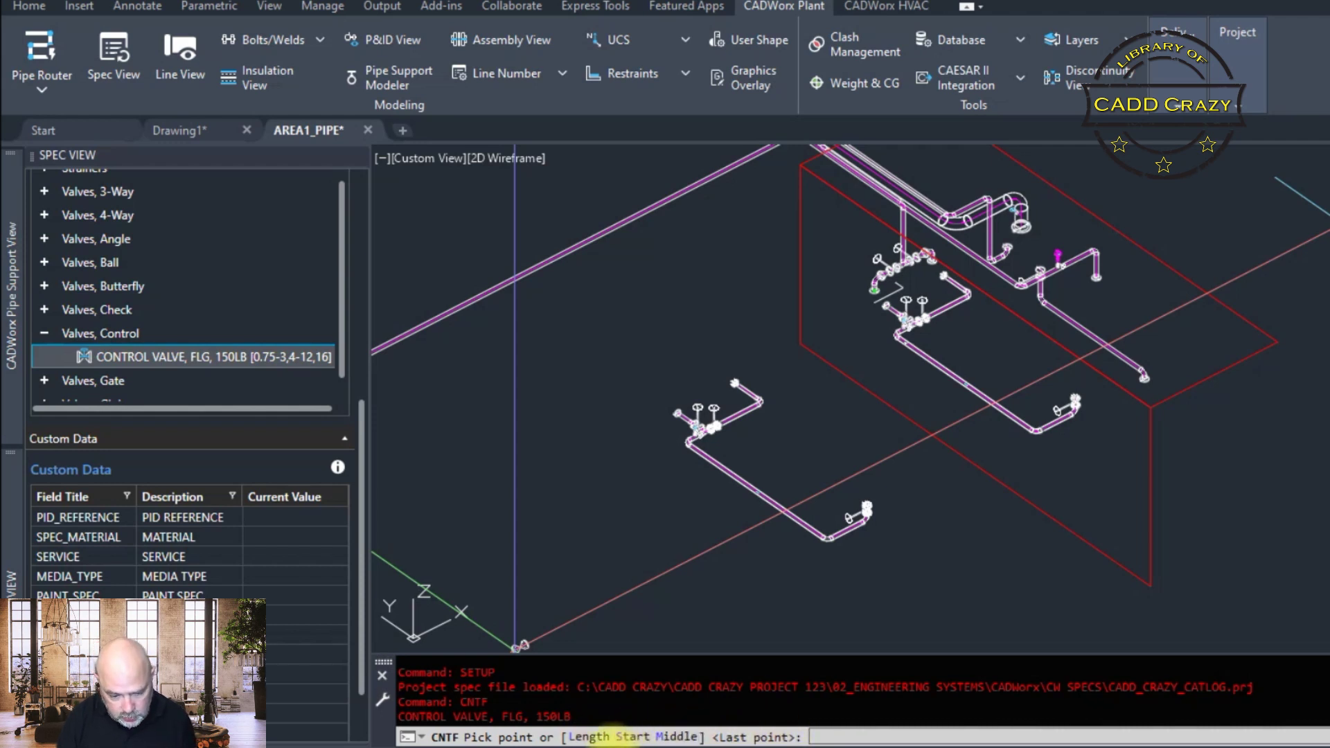
# Set the control valve's placement length to 24 and its placement to Middle
pyautogui.click(593, 737)
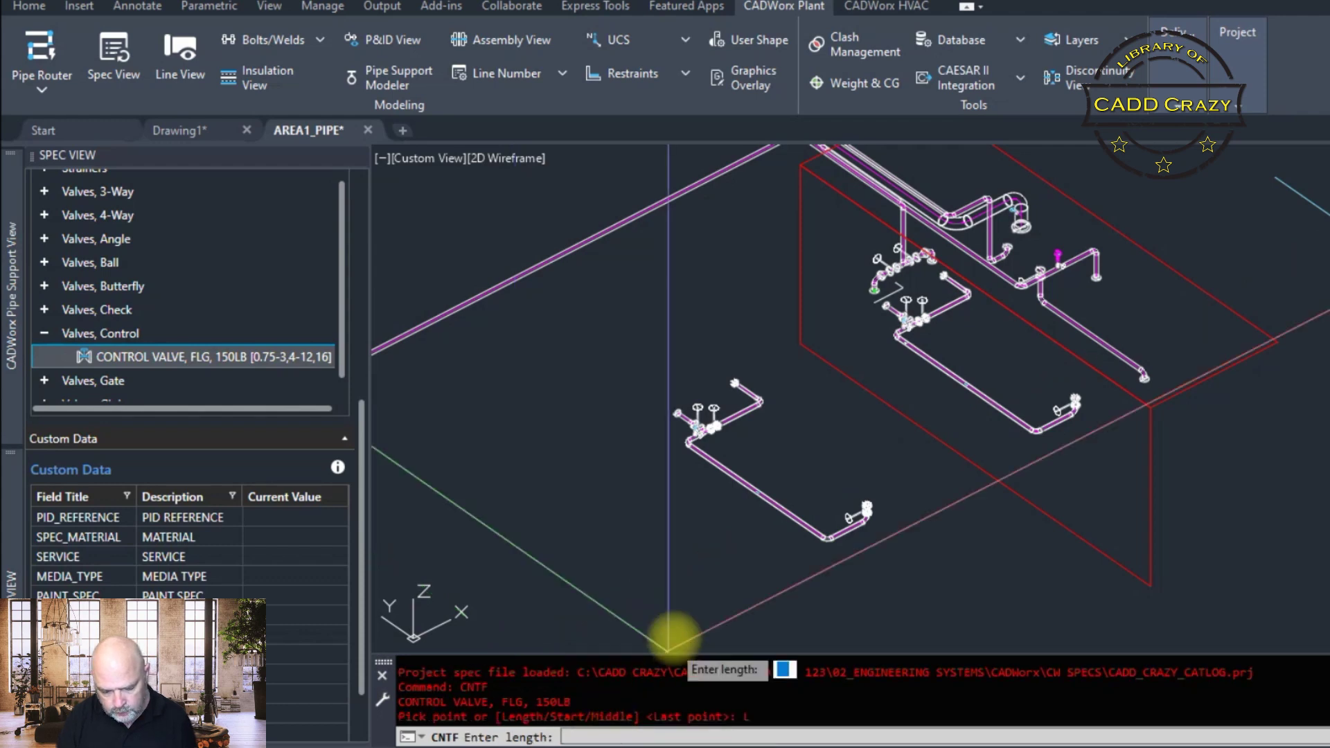
pyautogui.scroll(6, 762, 513)
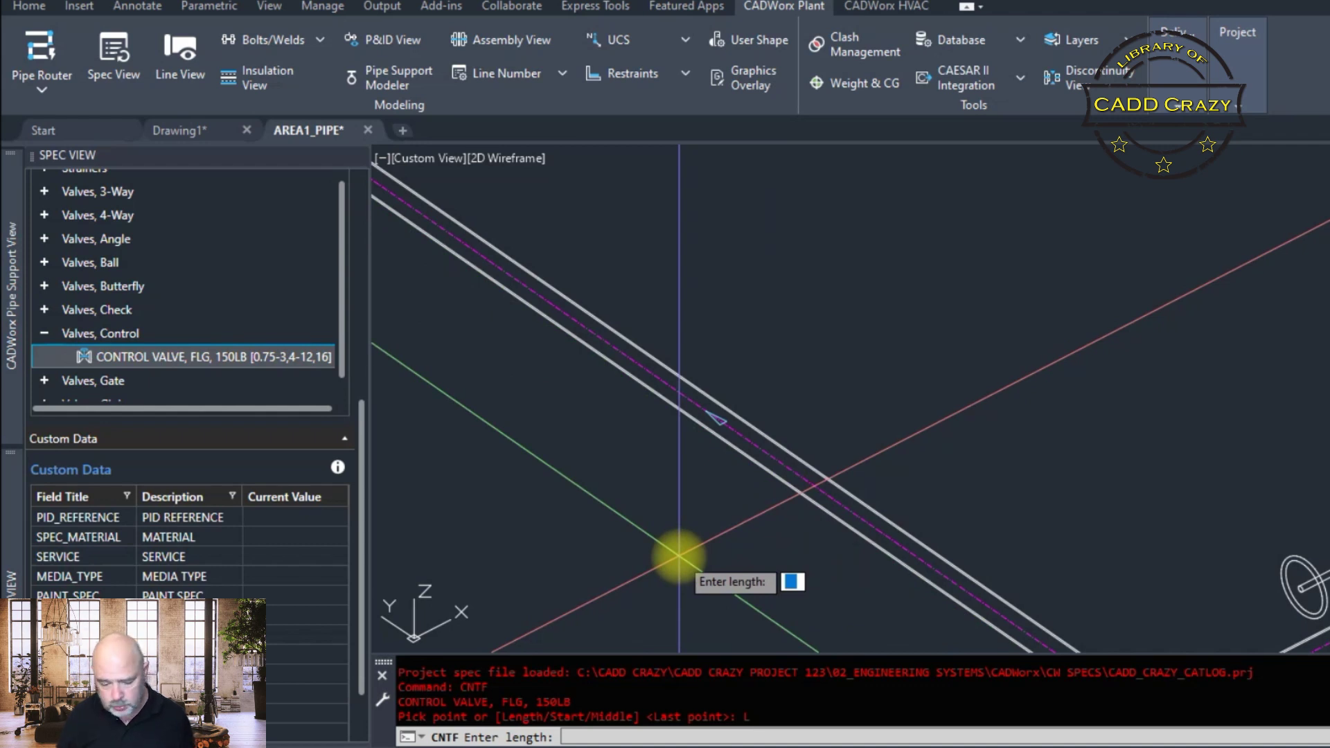
pyautogui.write('24')
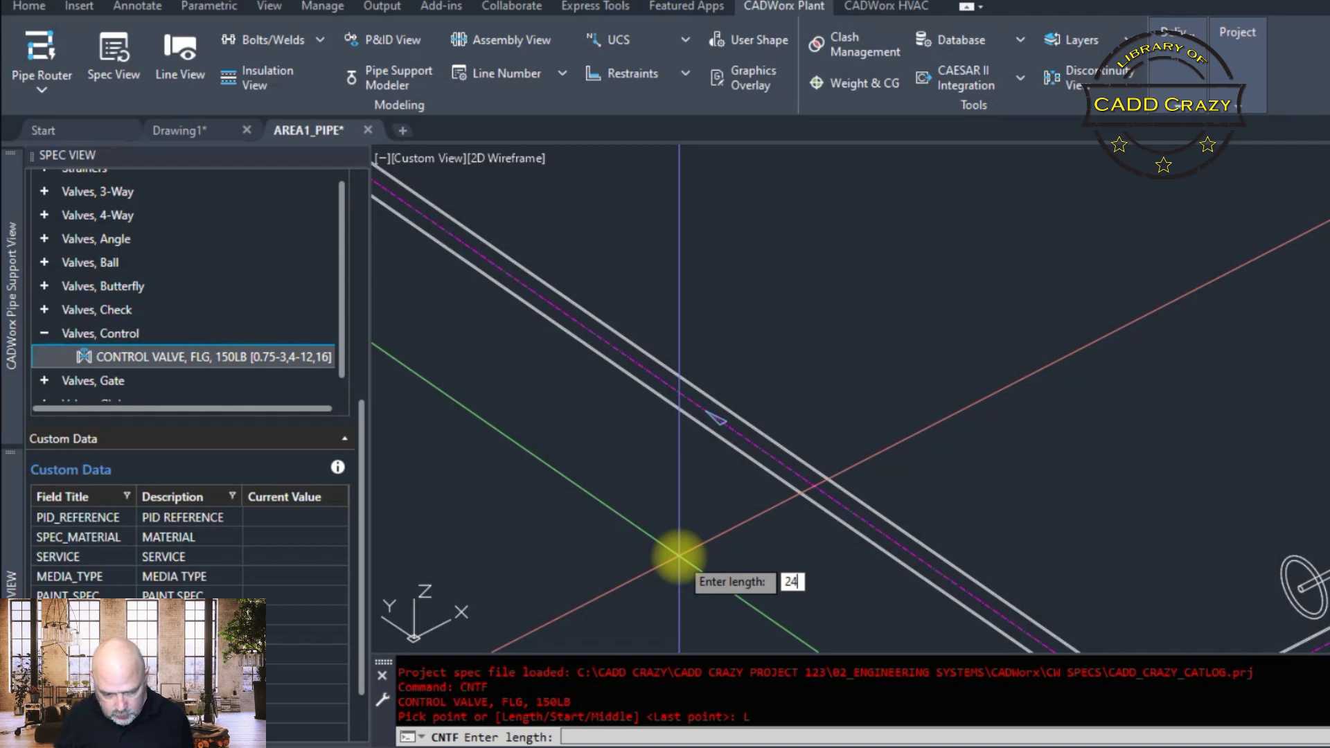
pyautogui.press('Return')
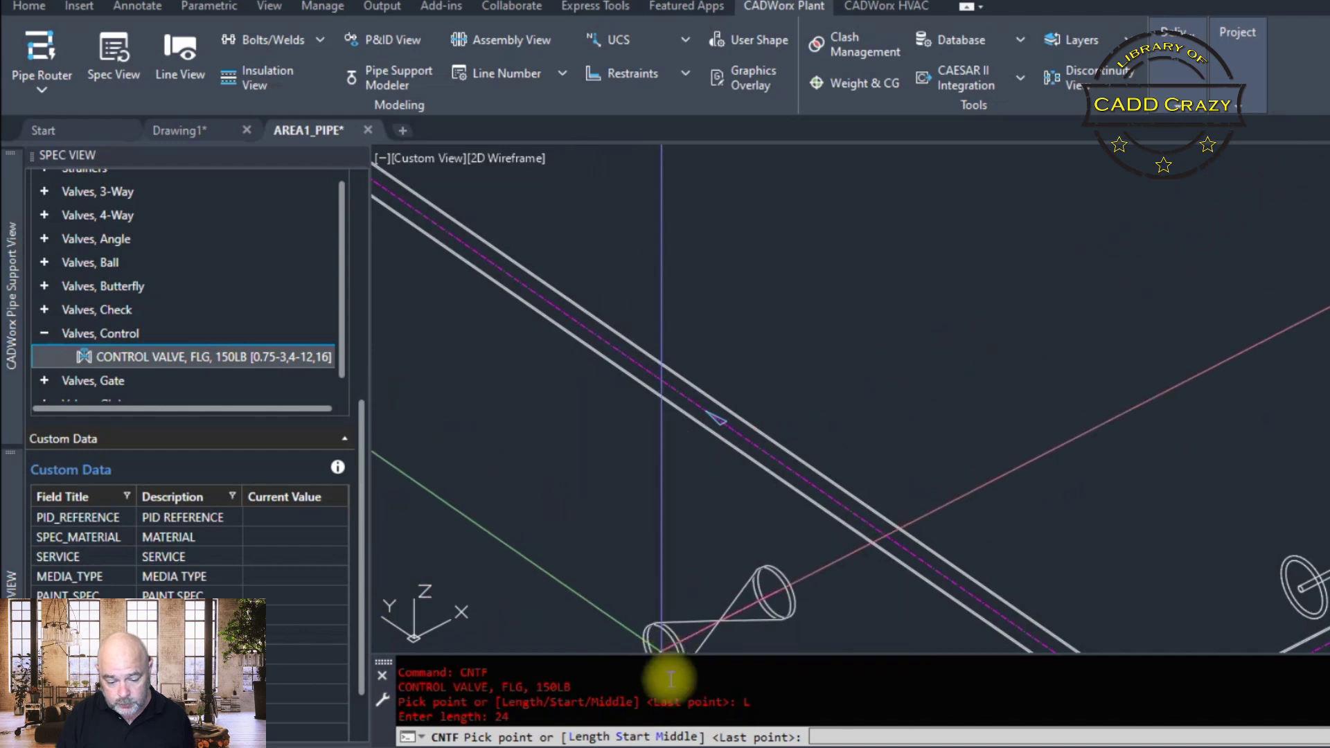
pyautogui.click(688, 737)
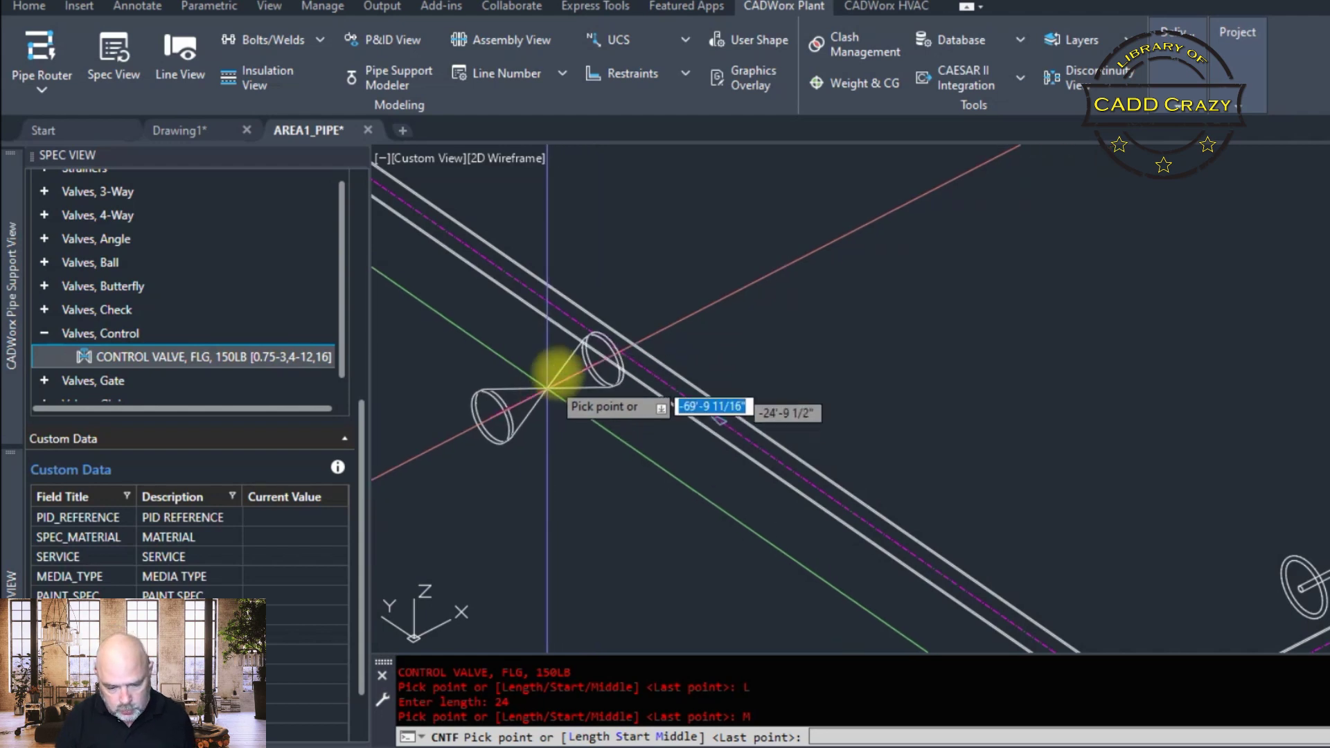
# Place the control valve at a Nearest snap point on the sloping pipe, keeping default length
pyautogui.moveTo(555, 371)
pyautogui.mouseDown(button='middle')
pyautogui.moveTo(704, 288)
pyautogui.moveTo(891, 276)
pyautogui.moveTo(903, 414)
pyautogui.mouseUp(button='middle')
pyautogui.scroll(-2, 903, 414)
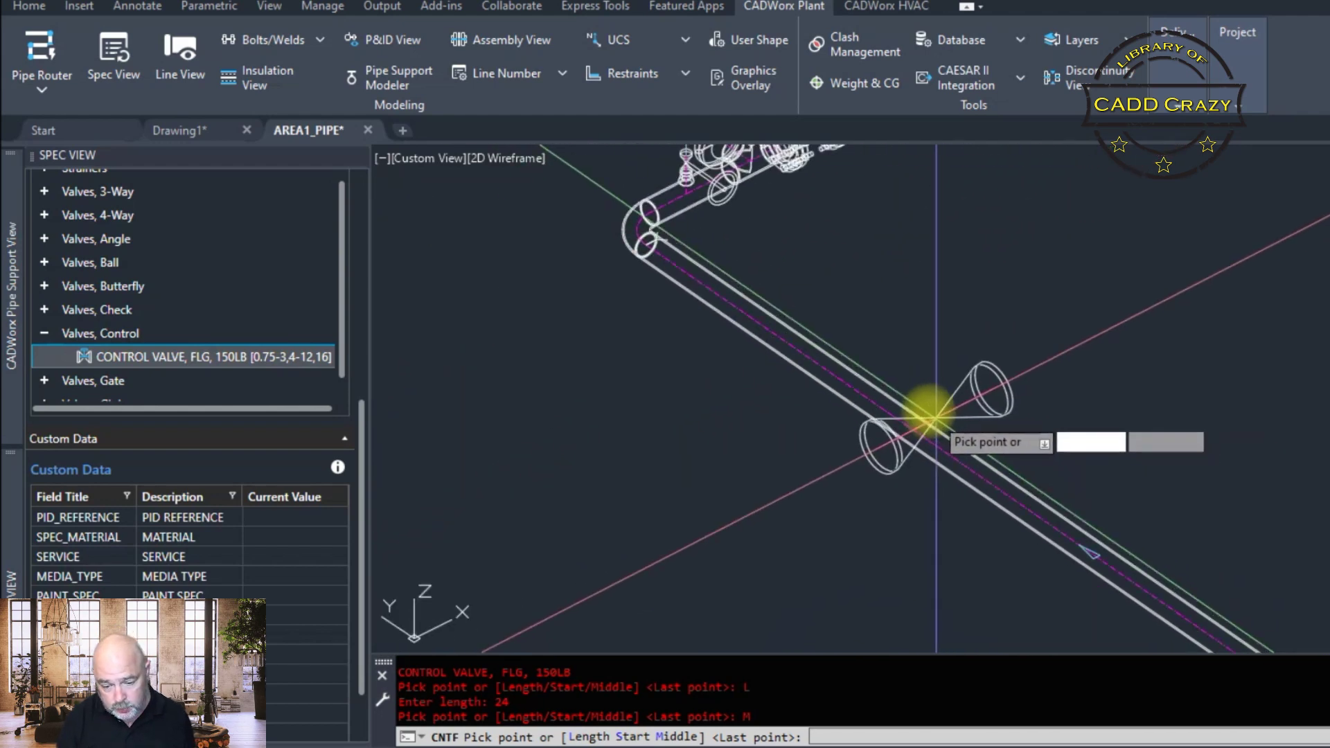
pyautogui.keyDown('shift'); pyautogui.rightClick(914, 413); pyautogui.keyUp('shift')
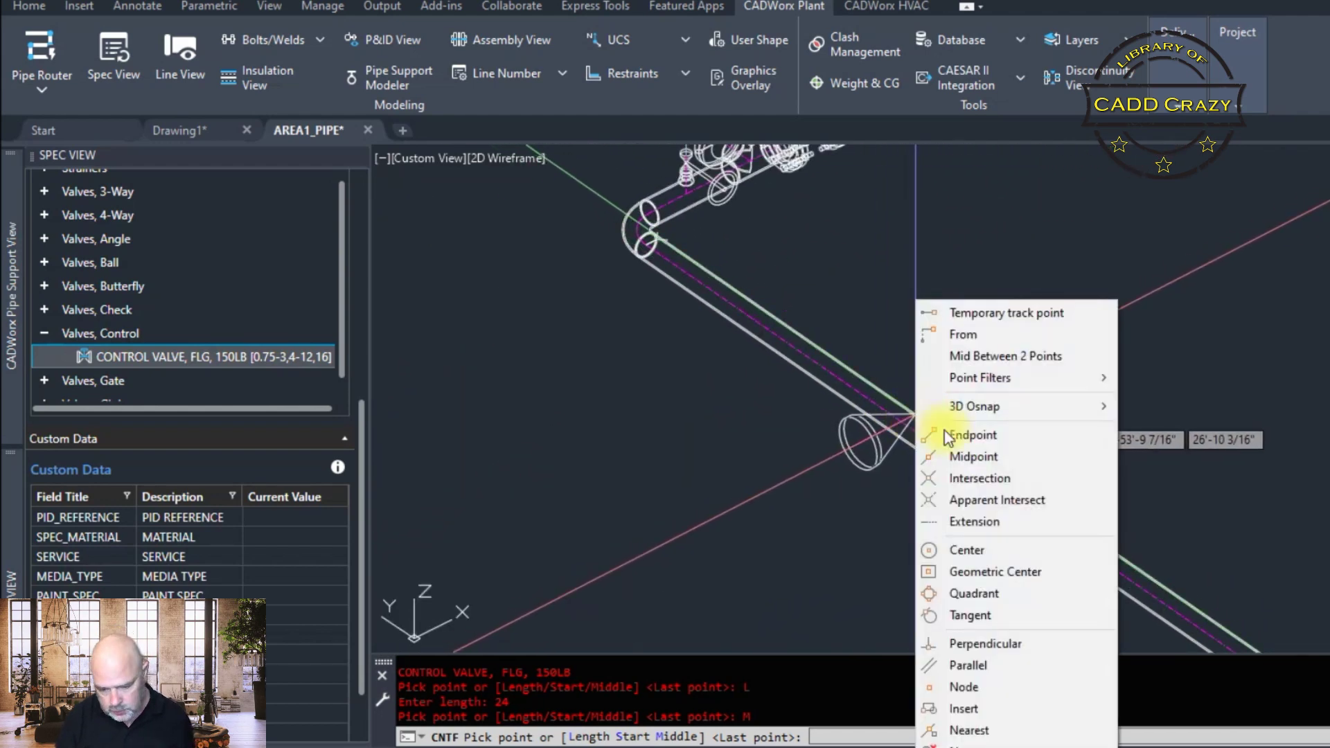
pyautogui.click(1008, 731)
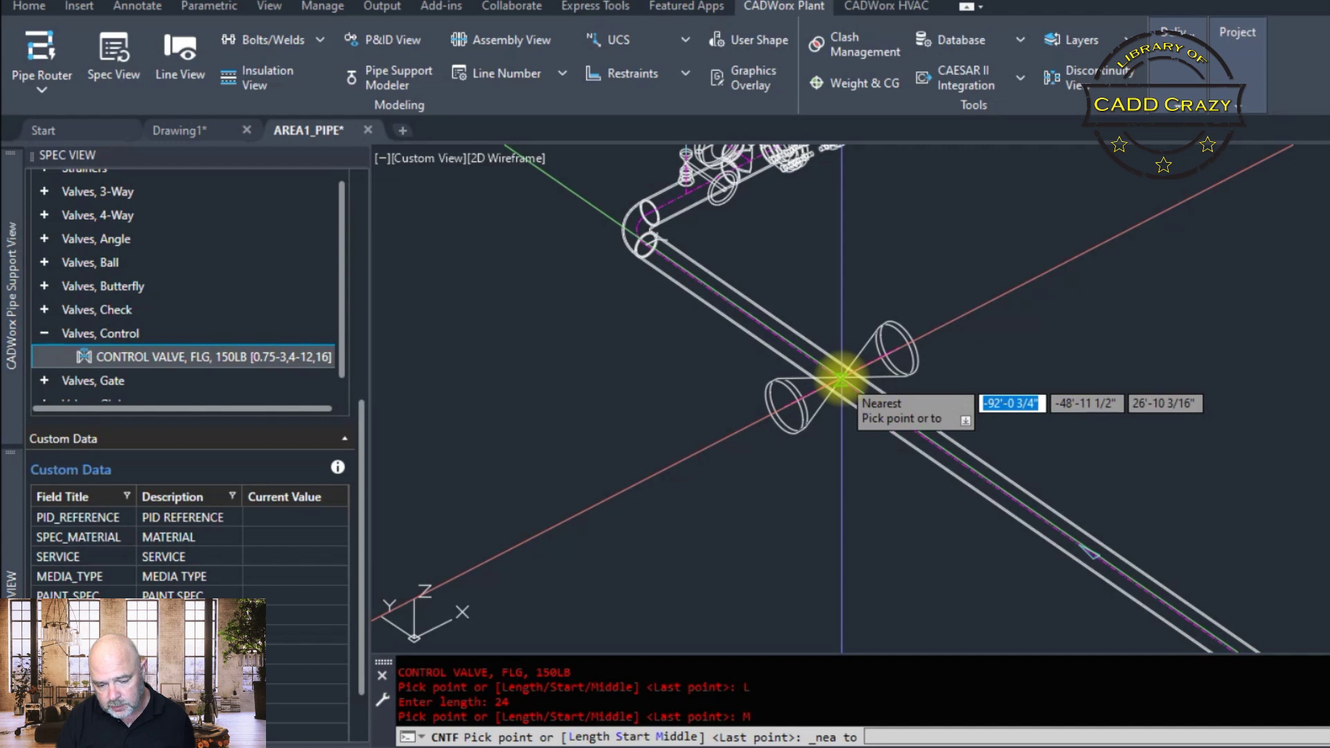
pyautogui.click(841, 377)
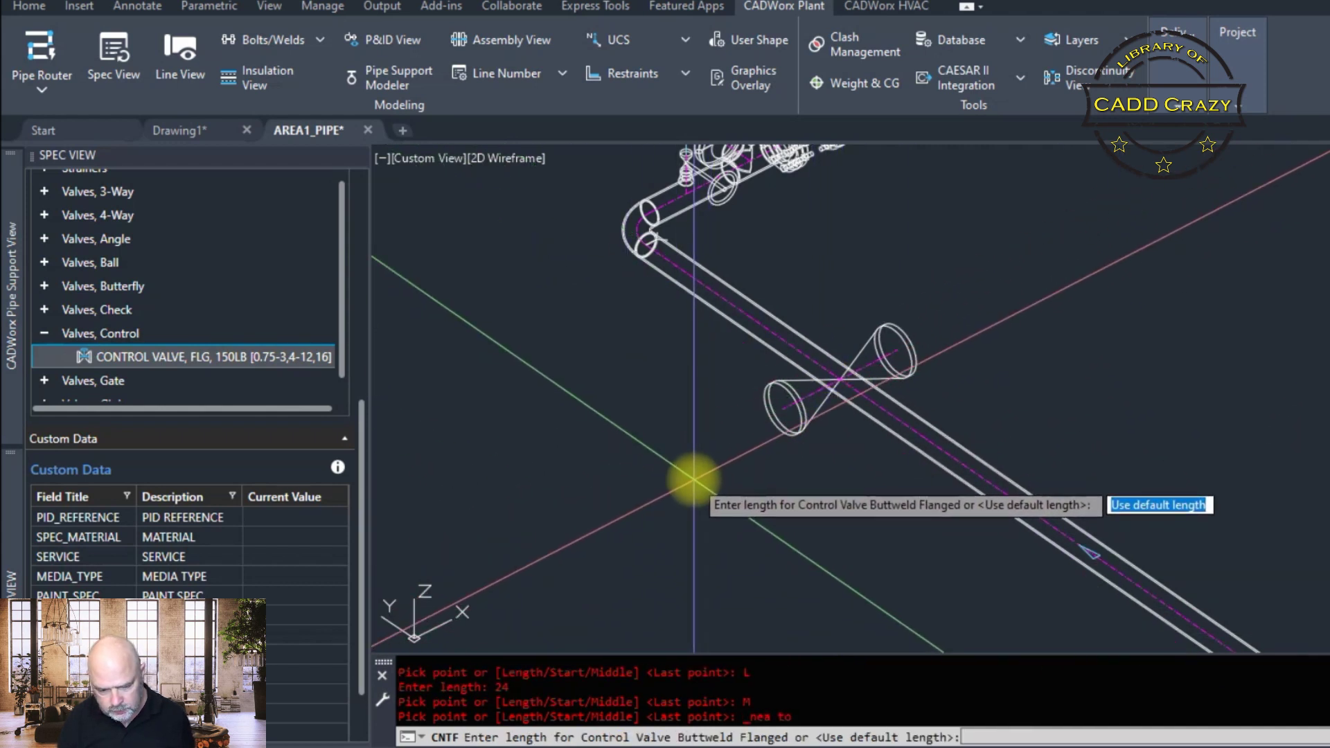
pyautogui.press('Return')
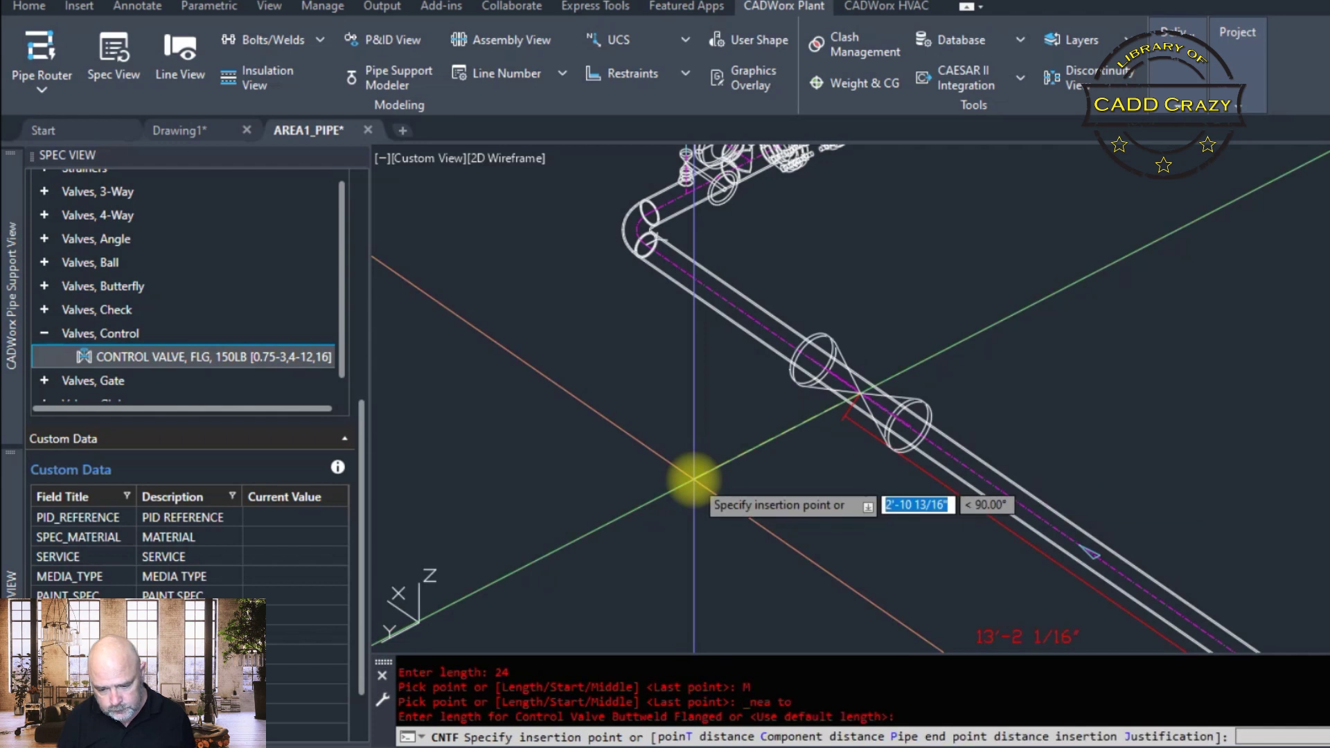
pyautogui.moveTo(854, 519)
pyautogui.mouseDown(button='middle')
pyautogui.moveTo(712, 262)
pyautogui.moveTo(867, 334)
pyautogui.mouseUp(button='middle')
pyautogui.scroll(-2, 867, 333)
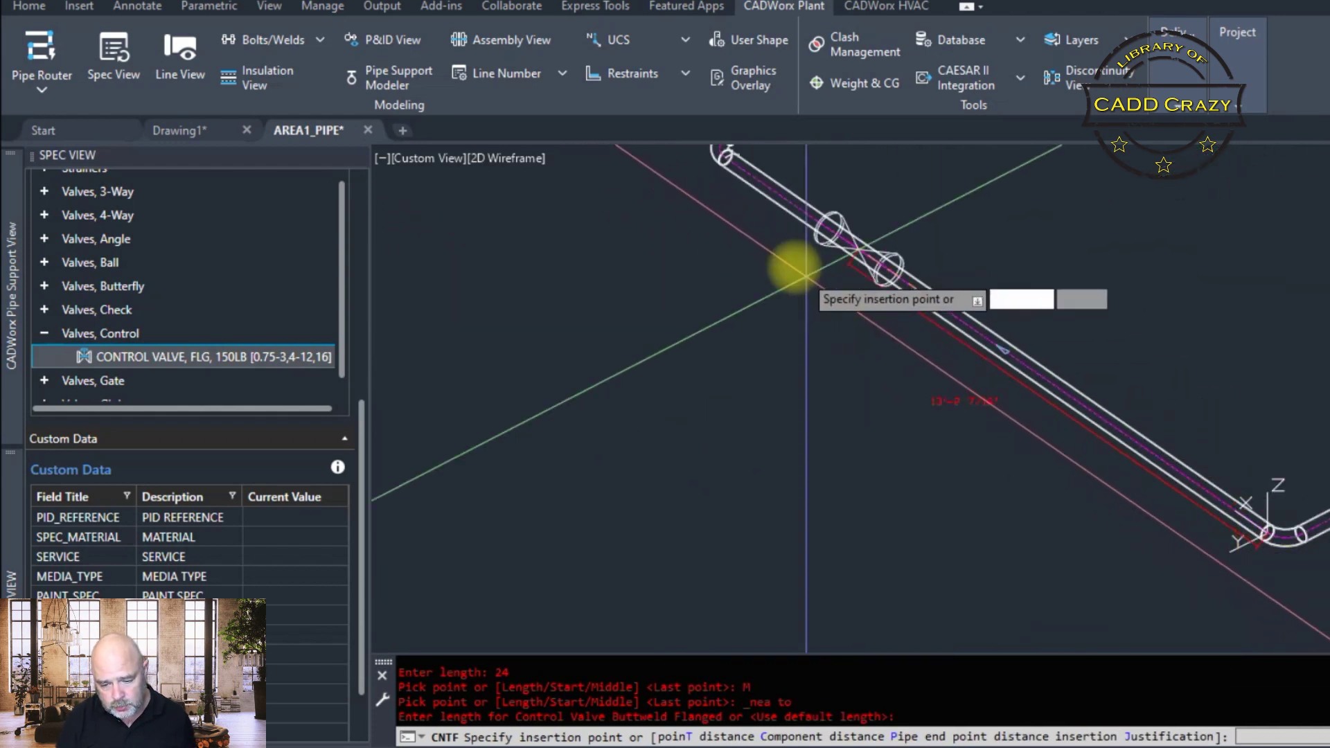
pyautogui.click(822, 319)
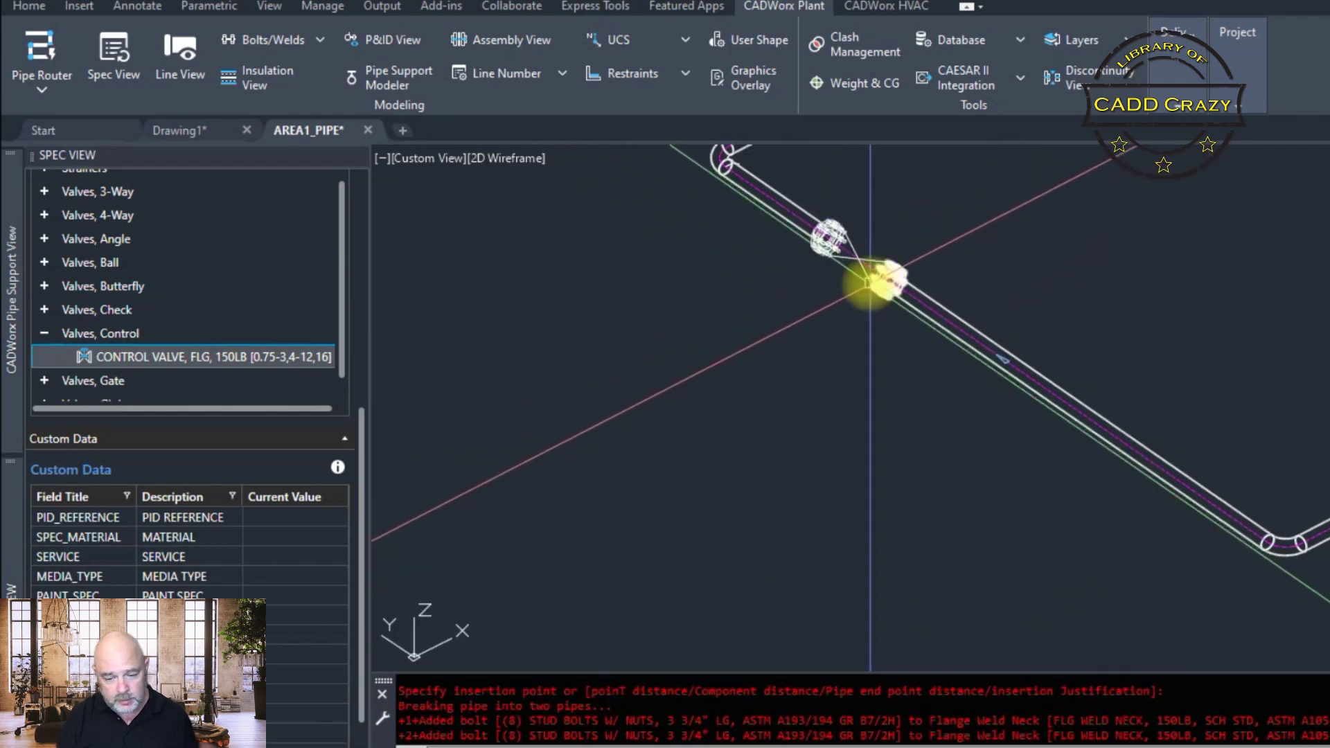
pyautogui.scroll(6, 881, 273)
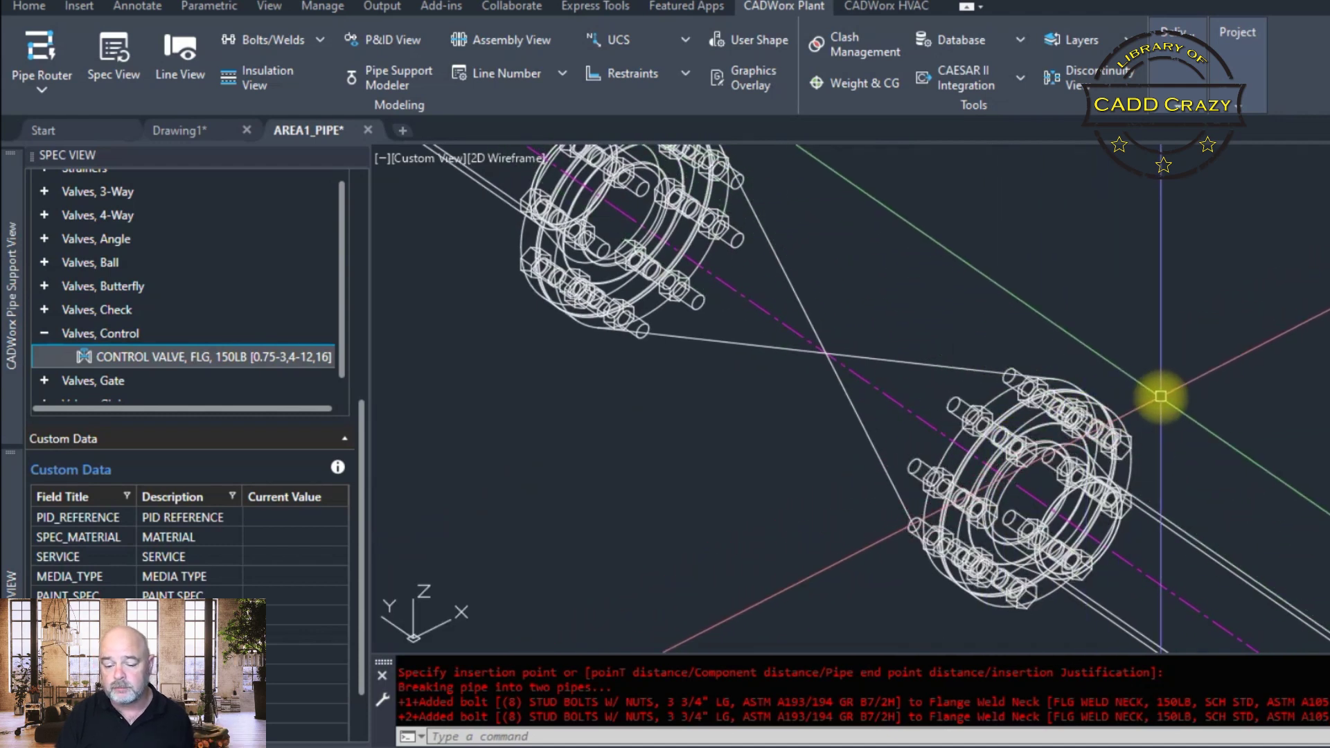
pyautogui.scroll(-6, 1160, 396)
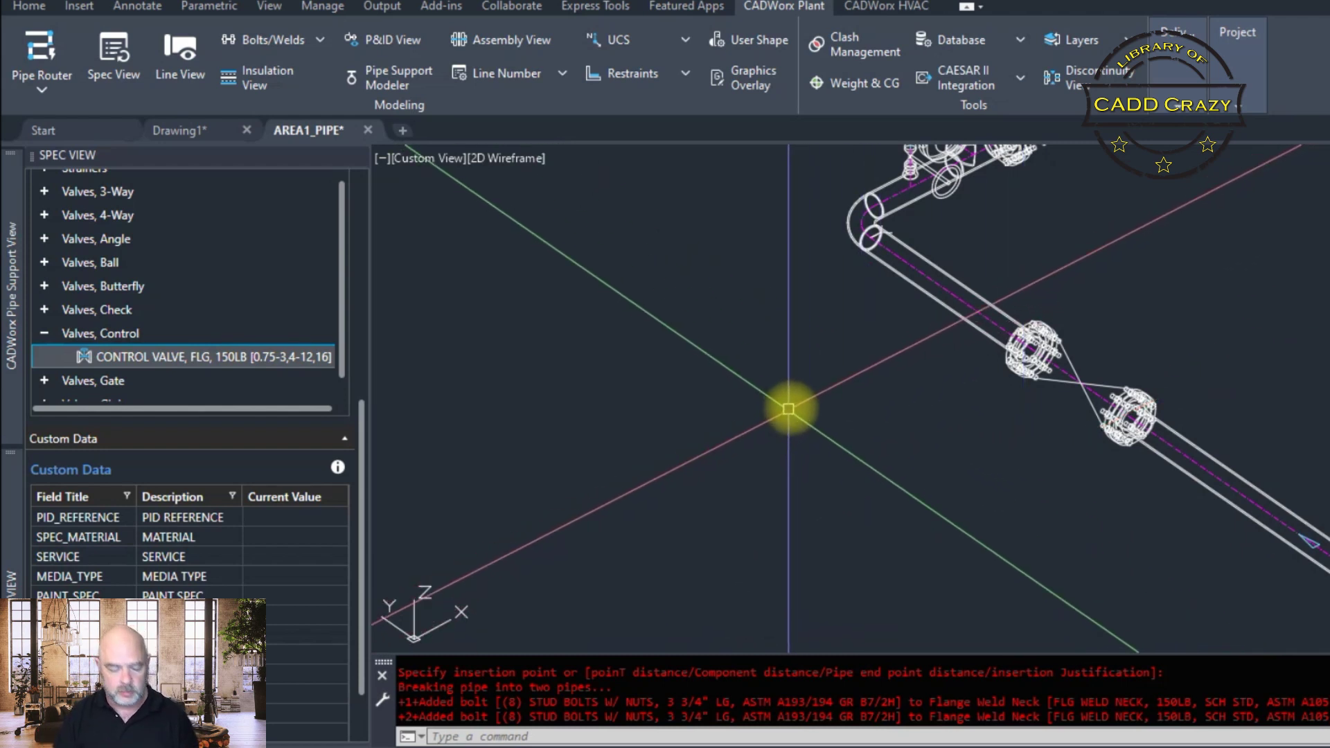
# Insert a second flanged 150LB control valve, 36 long, into the pipe run
pyautogui.click(157, 356)
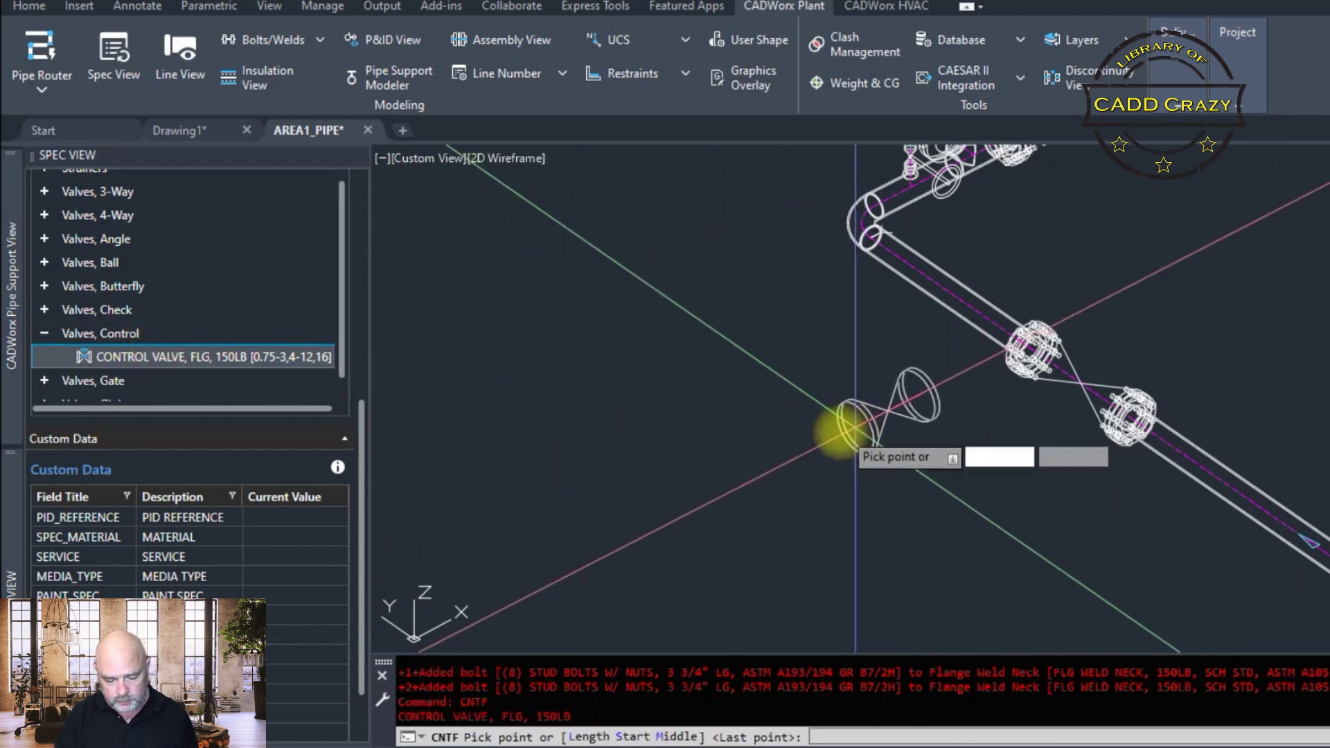
pyautogui.click(588, 735)
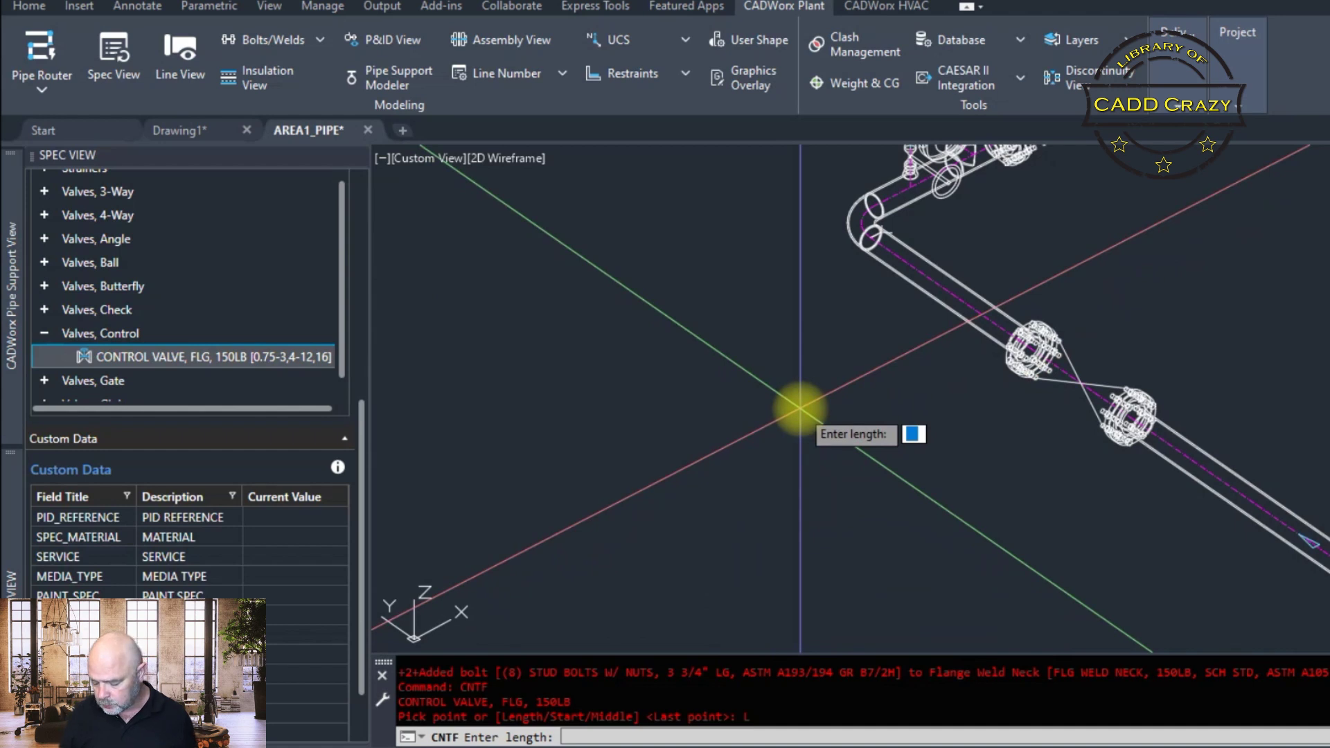
pyautogui.write('36')
pyautogui.press('Return')
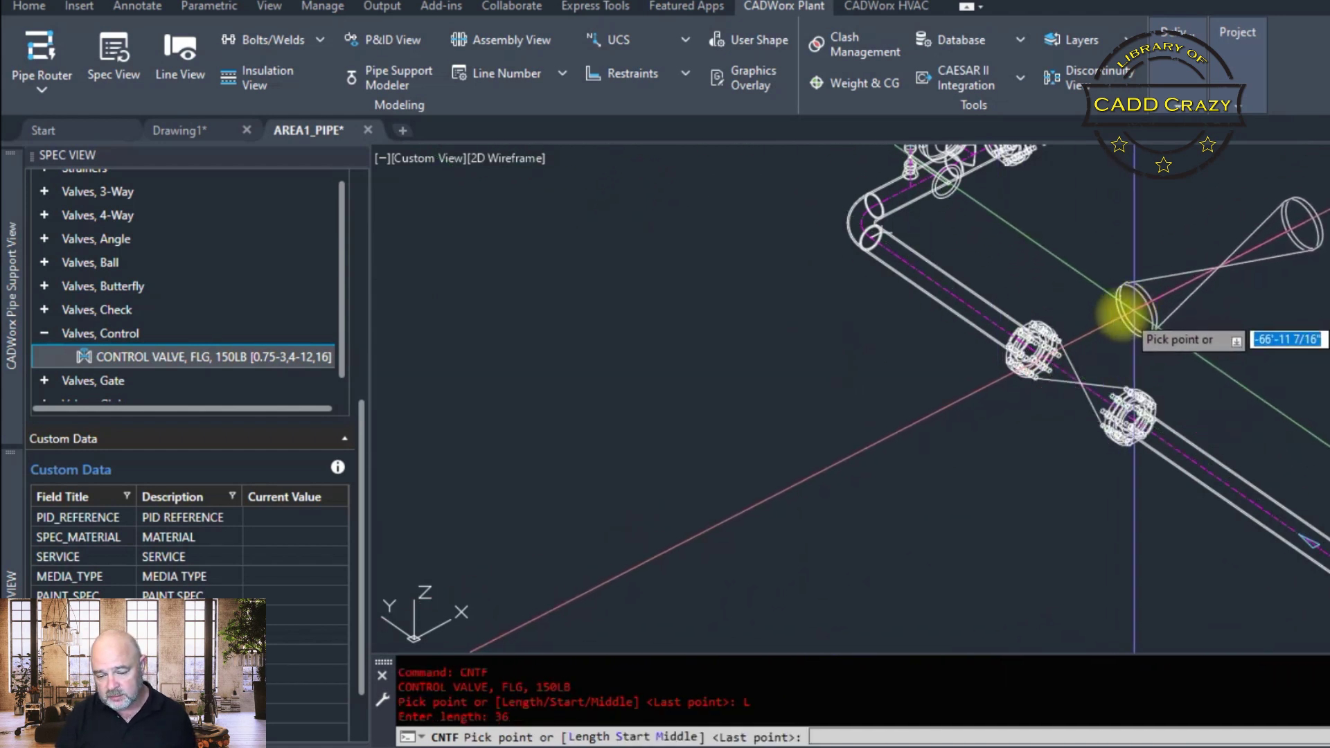
pyautogui.scroll(6, 1088, 324)
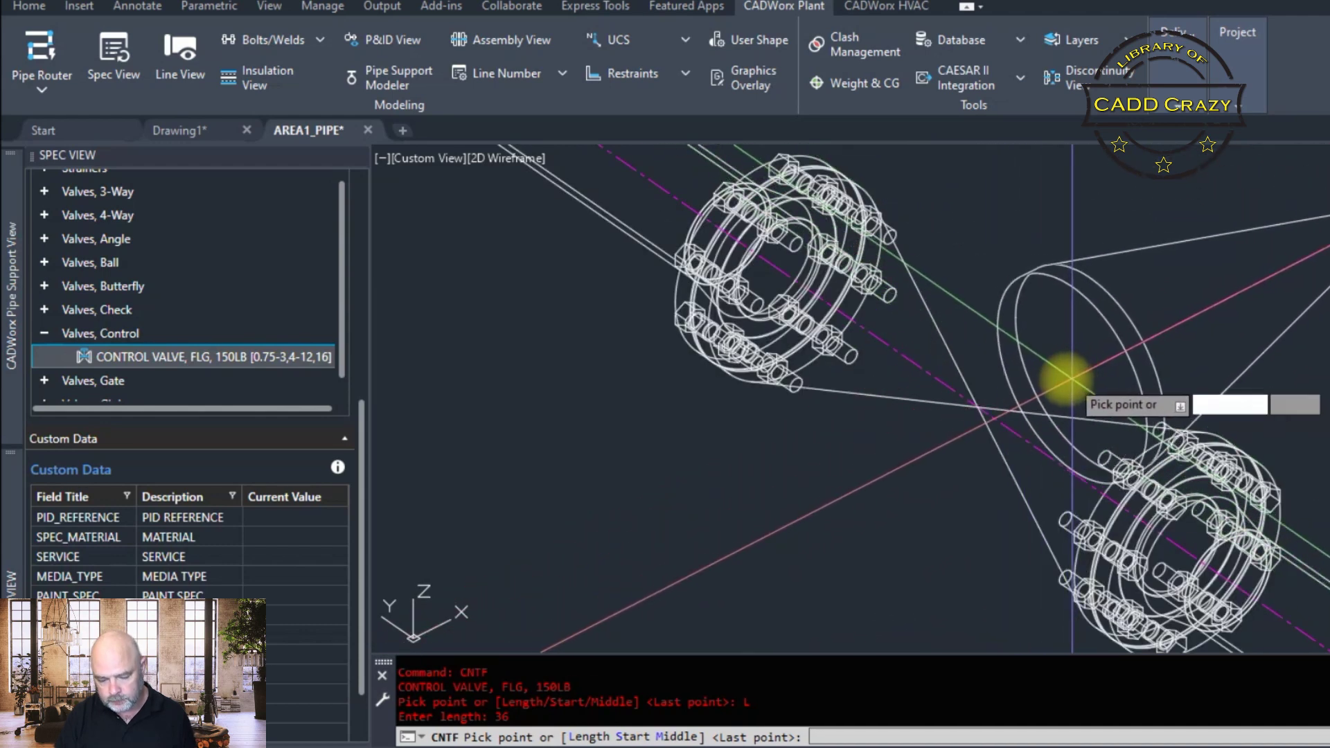
pyautogui.scroll(-6, 1062, 378)
pyautogui.scroll(4, 881, 243)
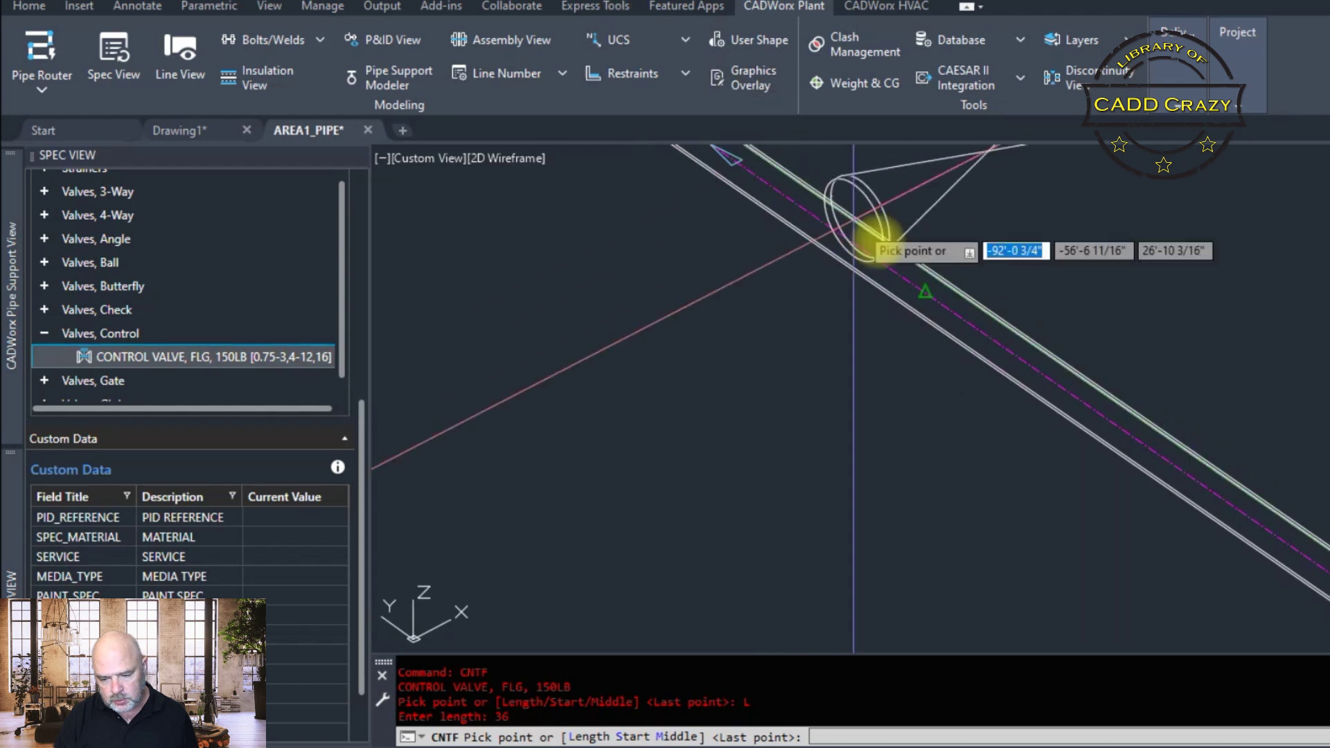
pyautogui.click(1013, 358)
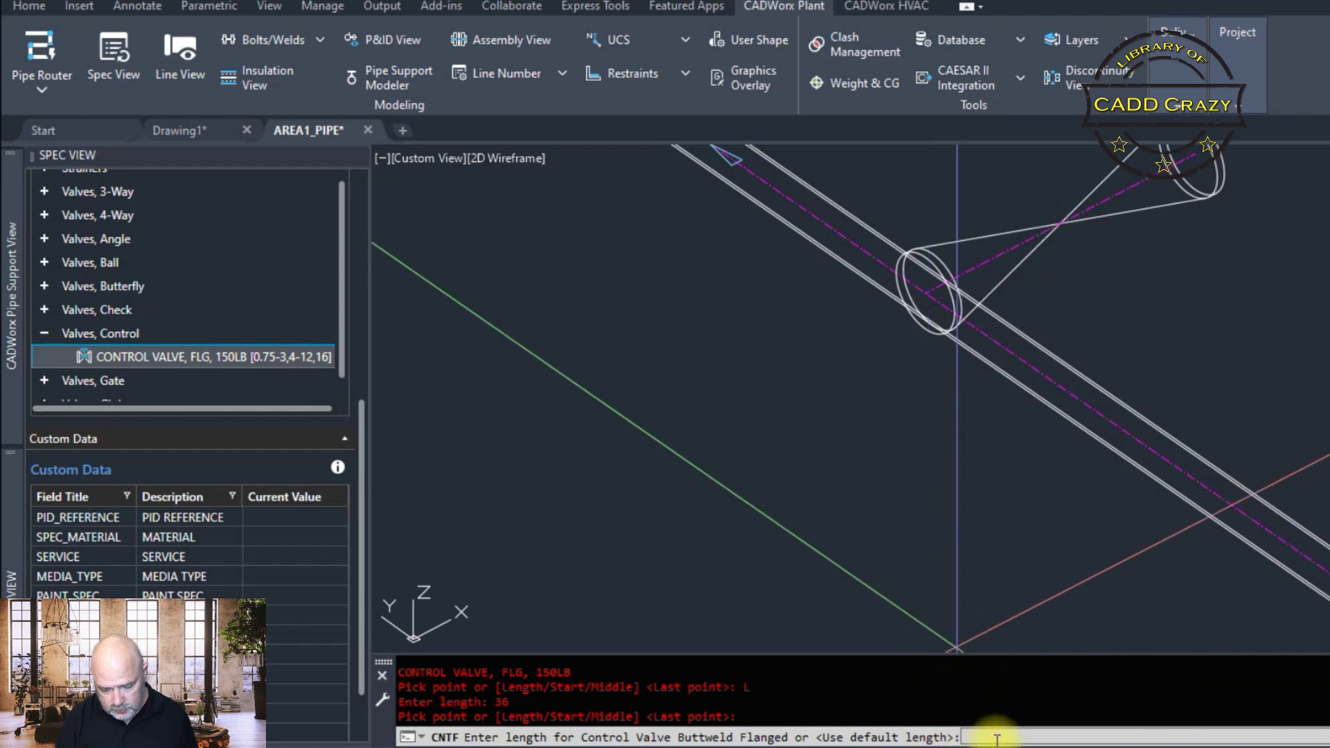
pyautogui.press('Return')
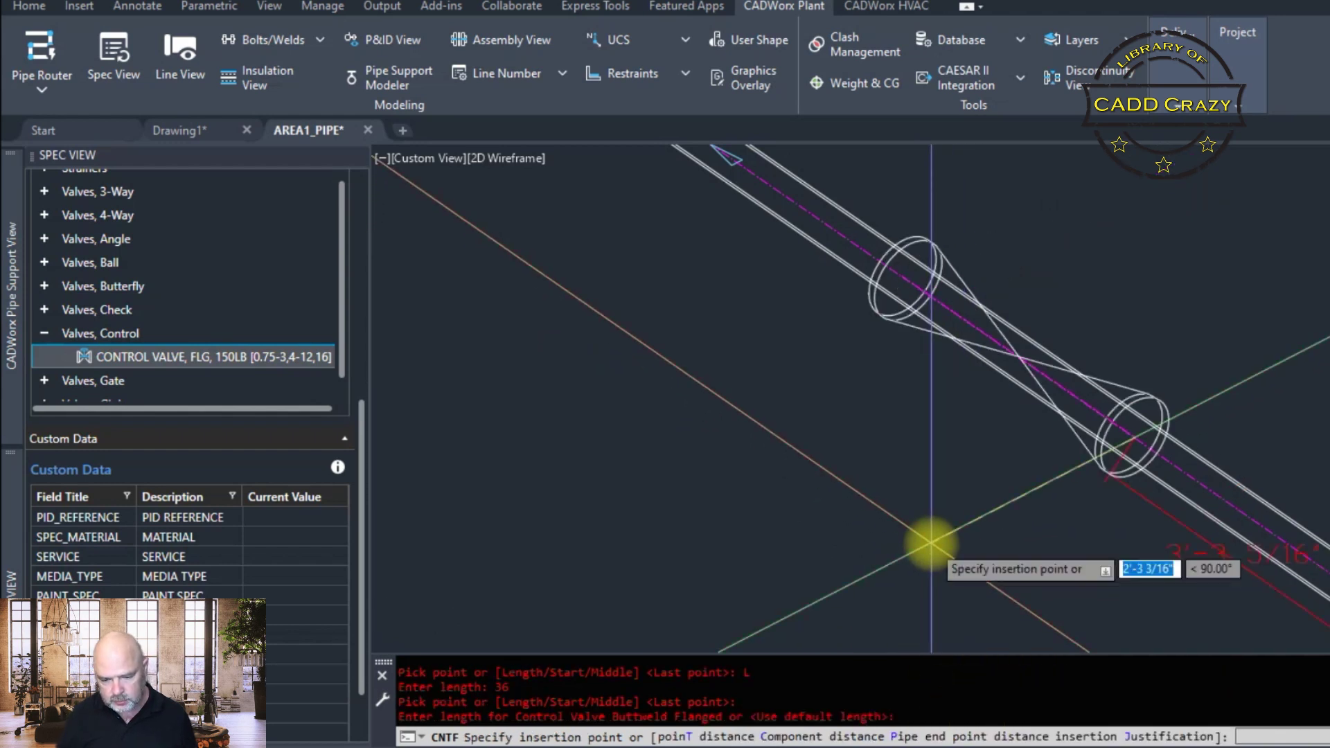
pyautogui.click(918, 489)
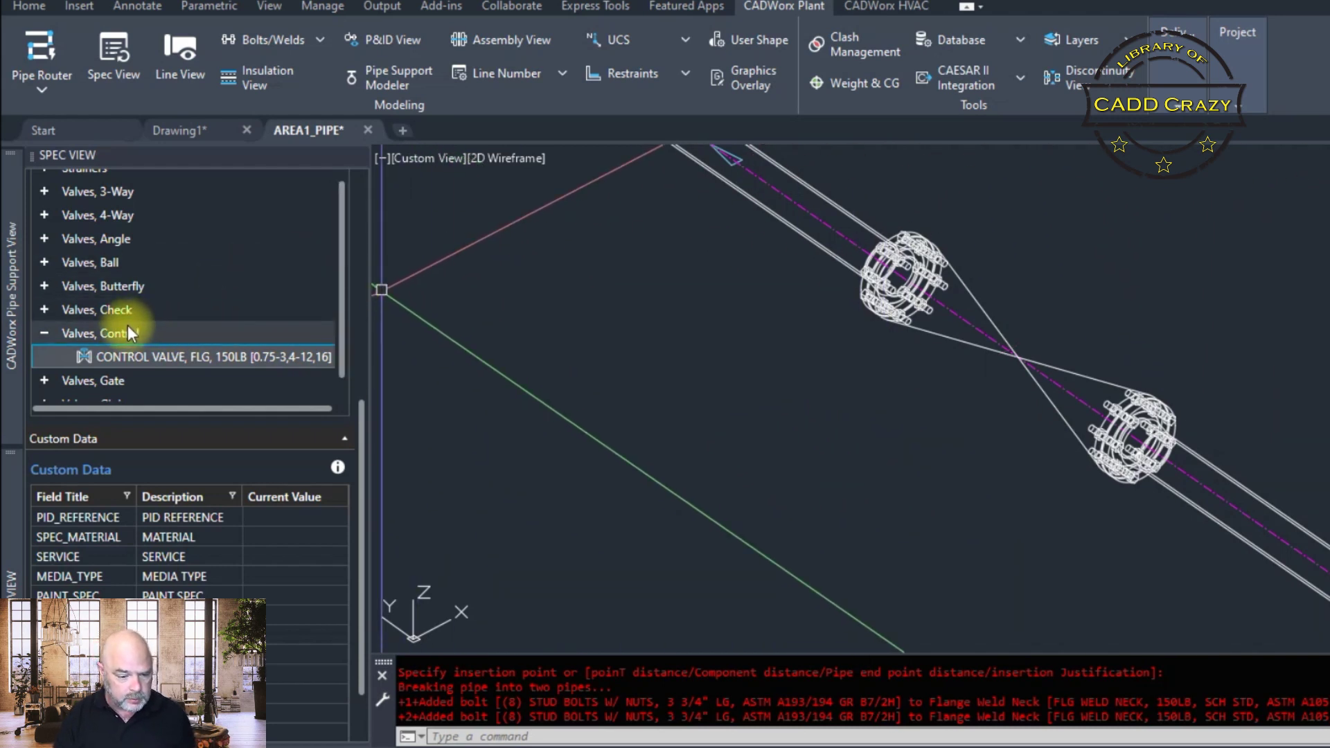
# In the Spec View General section, keep main size 4" and set reduction size 3"
pyautogui.scroll(-1, 131, 327)
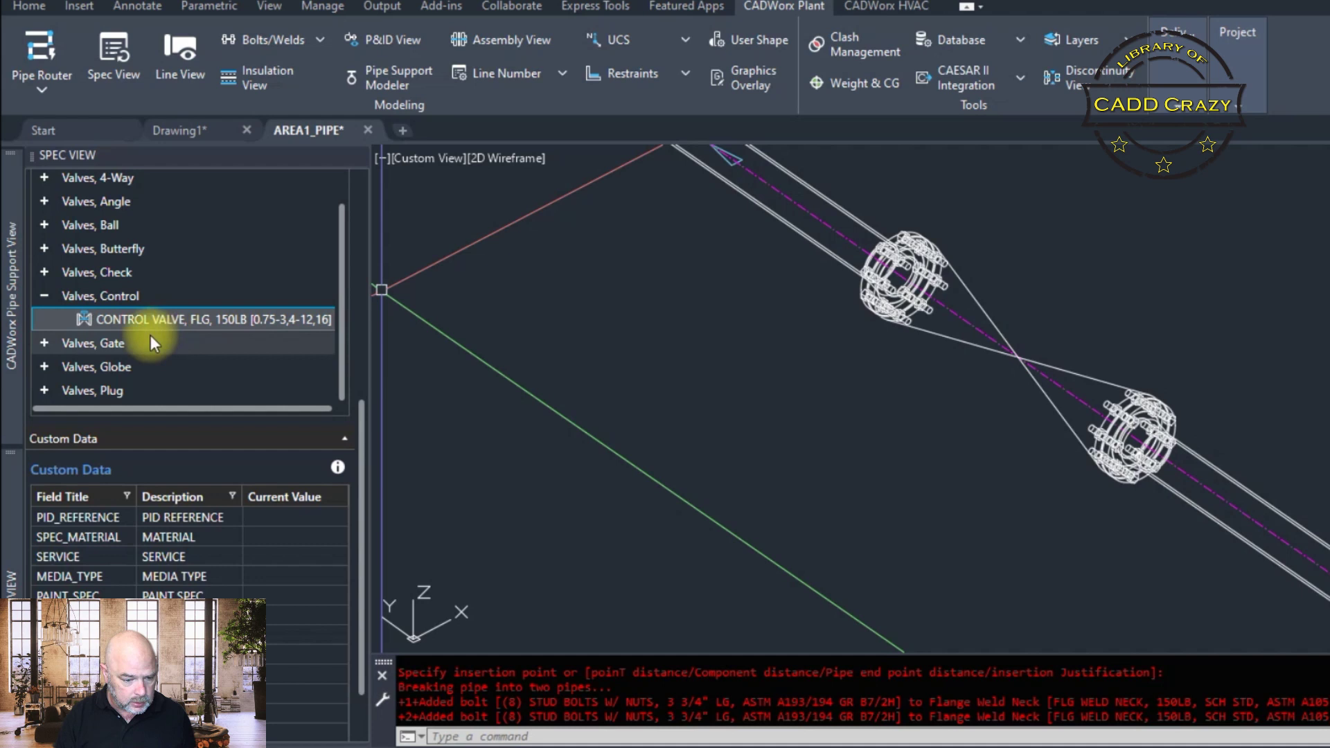
pyautogui.scroll(2, 150, 335)
pyautogui.scroll(-2, 240, 344)
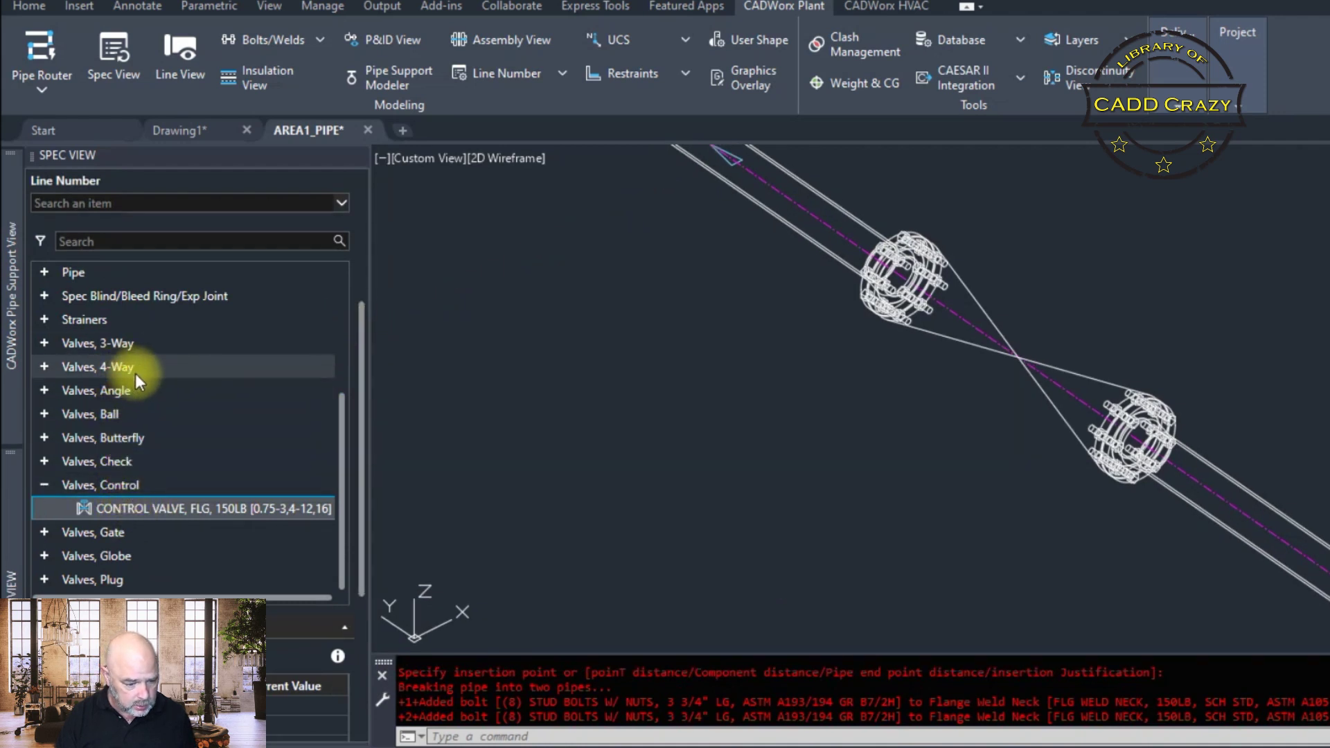
pyautogui.click(63, 390)
pyautogui.click(45, 391)
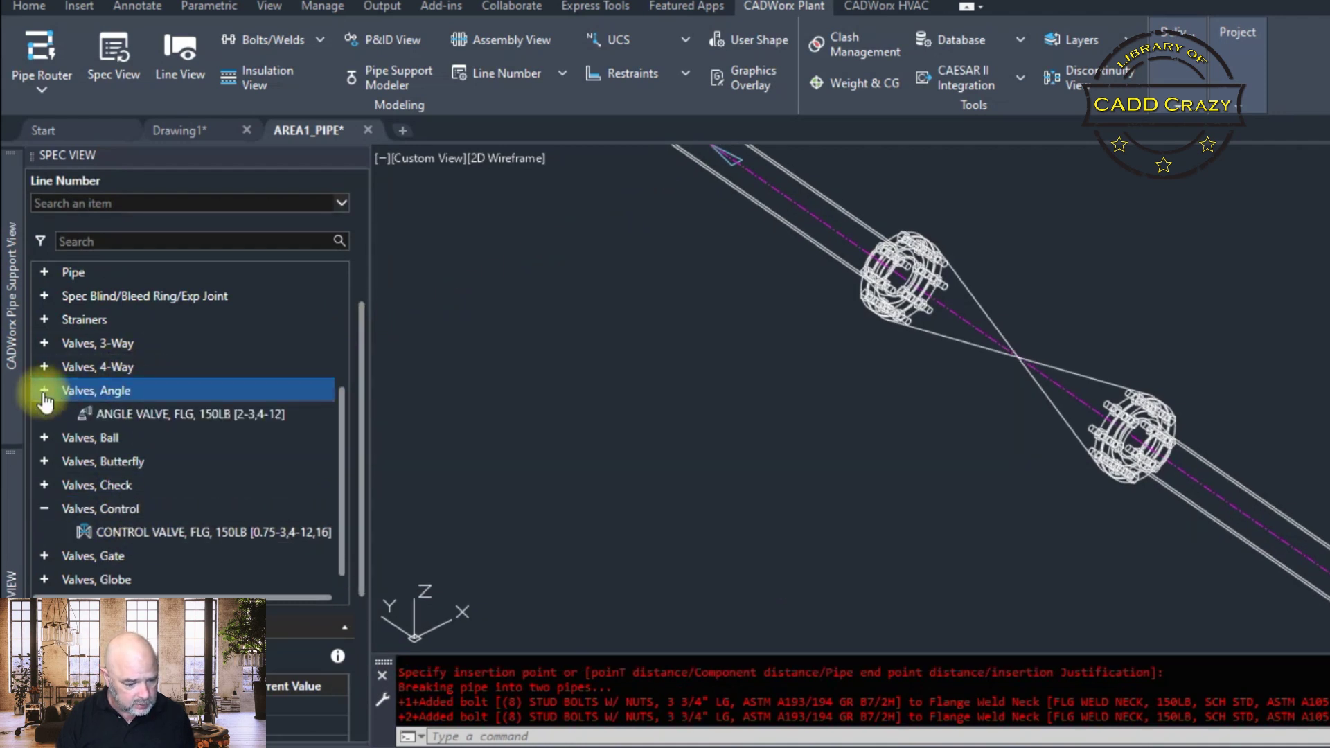
pyautogui.click(44, 392)
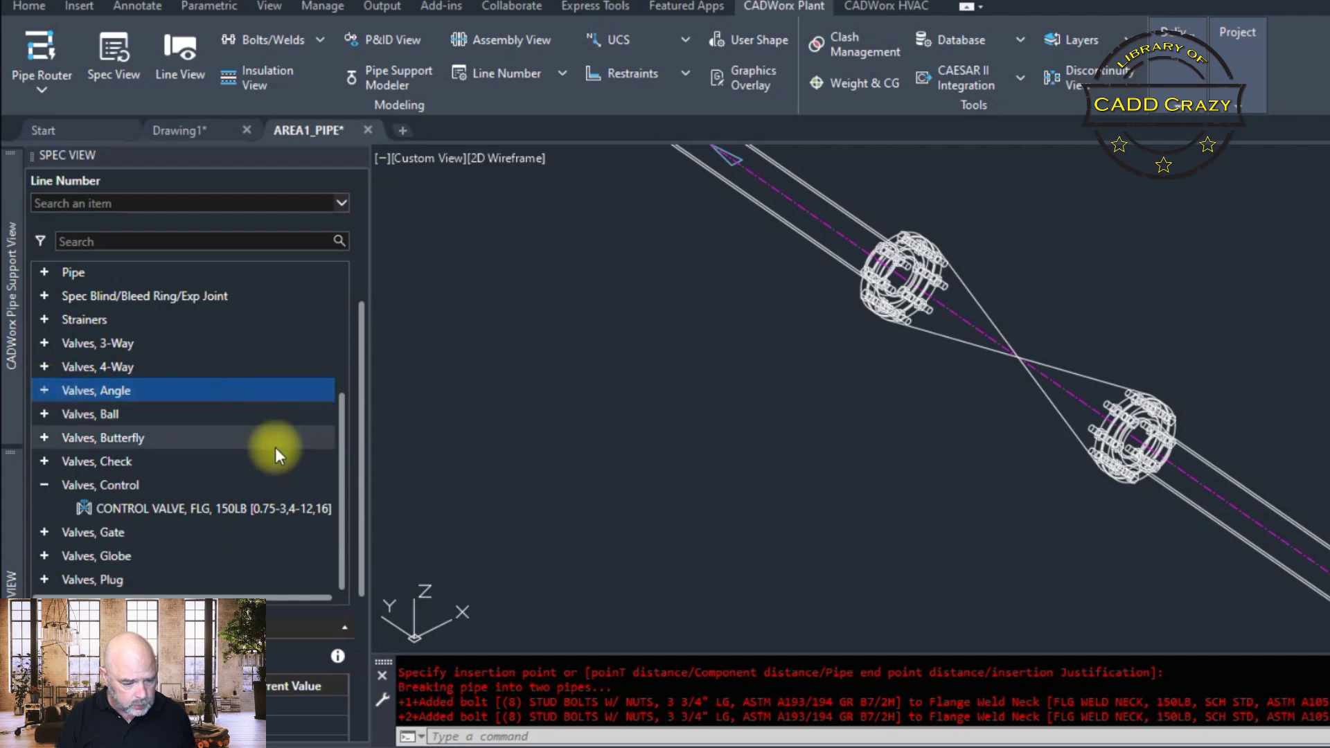
pyautogui.moveTo(360, 432); pyautogui.dragTo(341, 302)
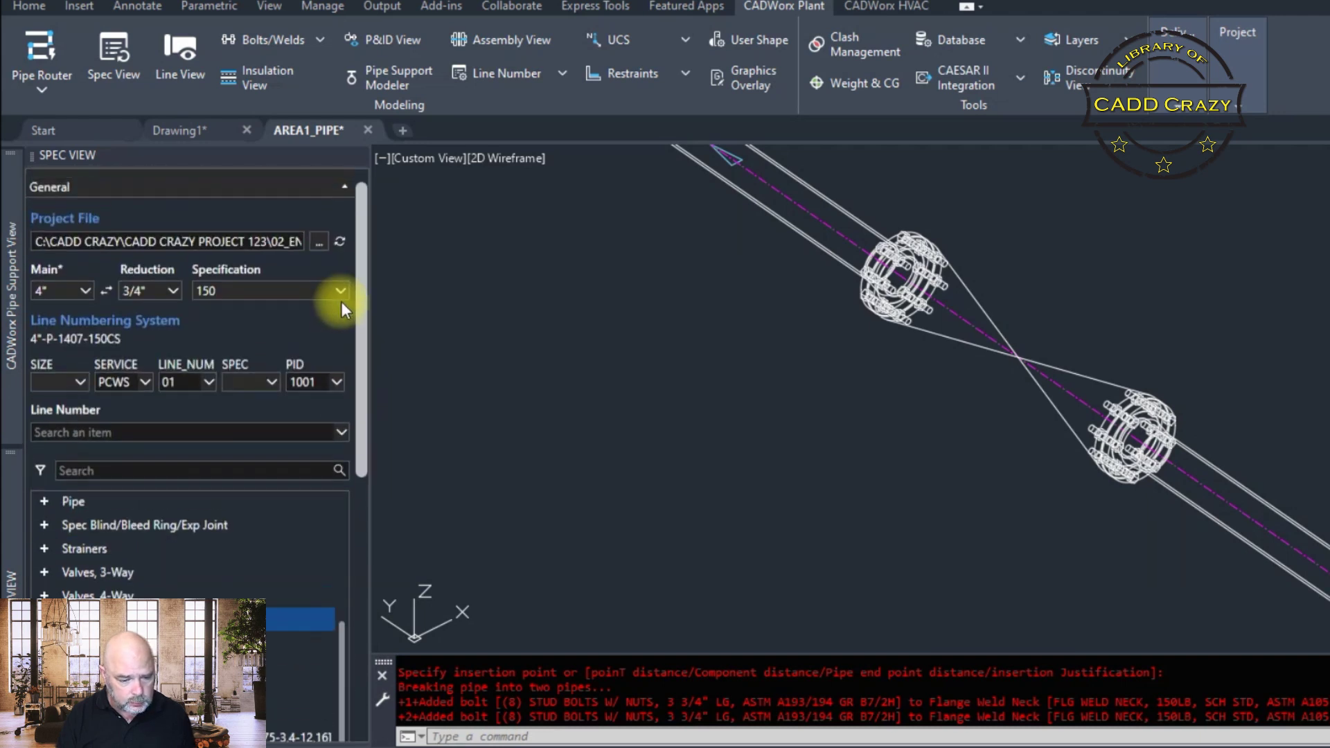
pyautogui.click(57, 313)
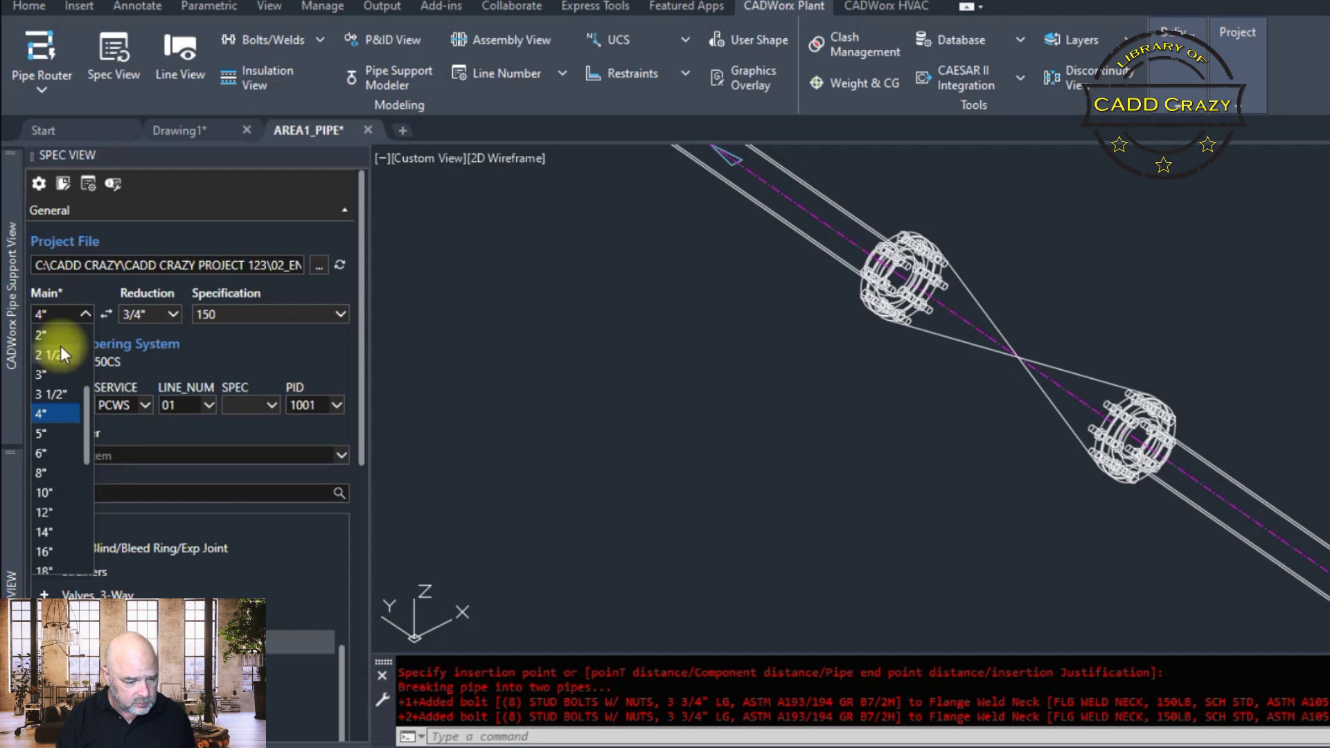
pyautogui.click(62, 337)
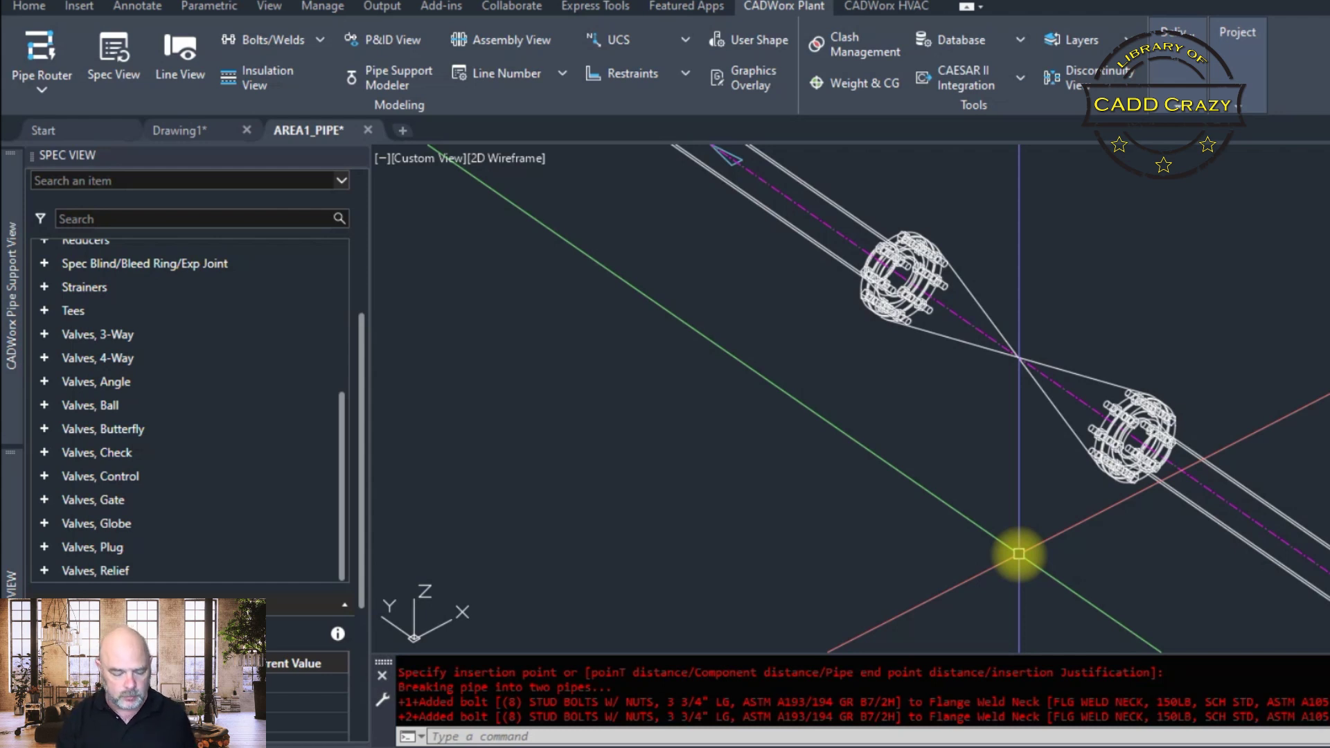
pyautogui.moveTo(362, 356); pyautogui.dragTo(361, 165)
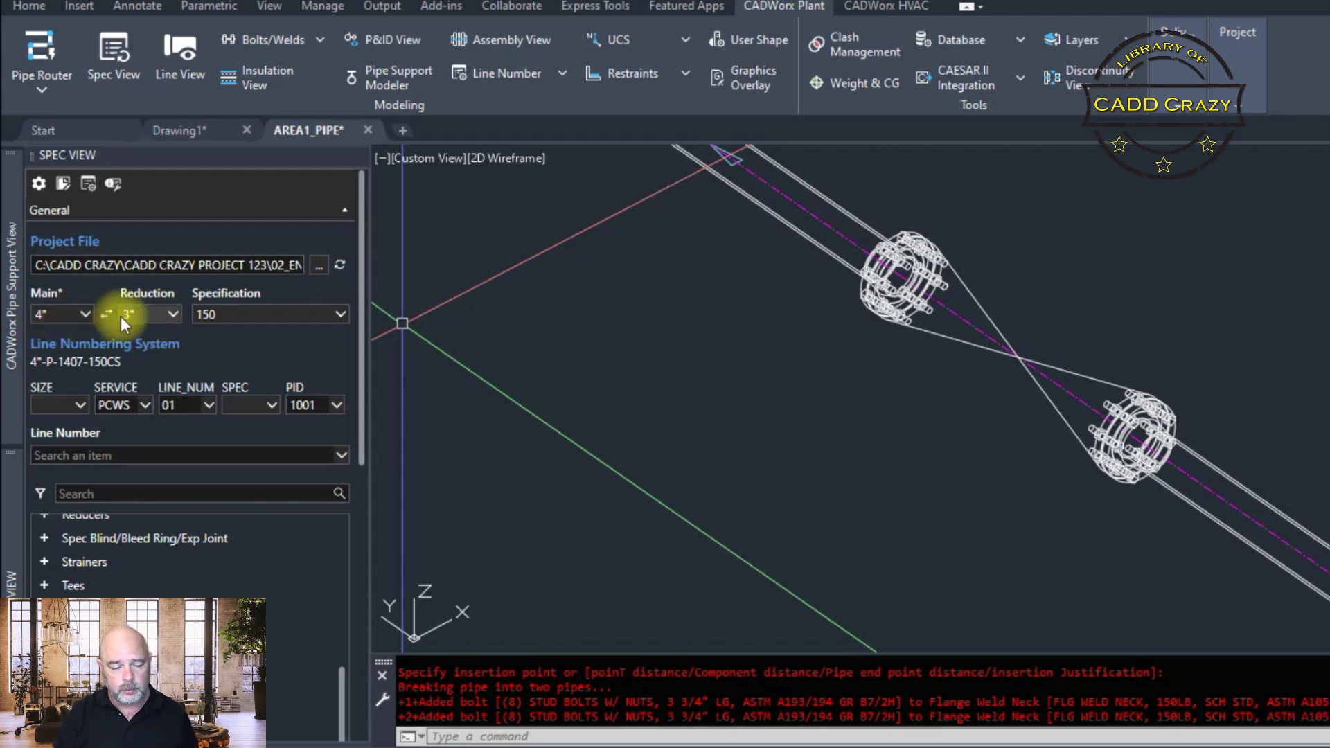
pyautogui.moveTo(364, 264); pyautogui.dragTo(368, 513)
# Expand Valves, Relief and start RELIEF VALVE, FLG X FLG with the Length option
pyautogui.click(377, 511)
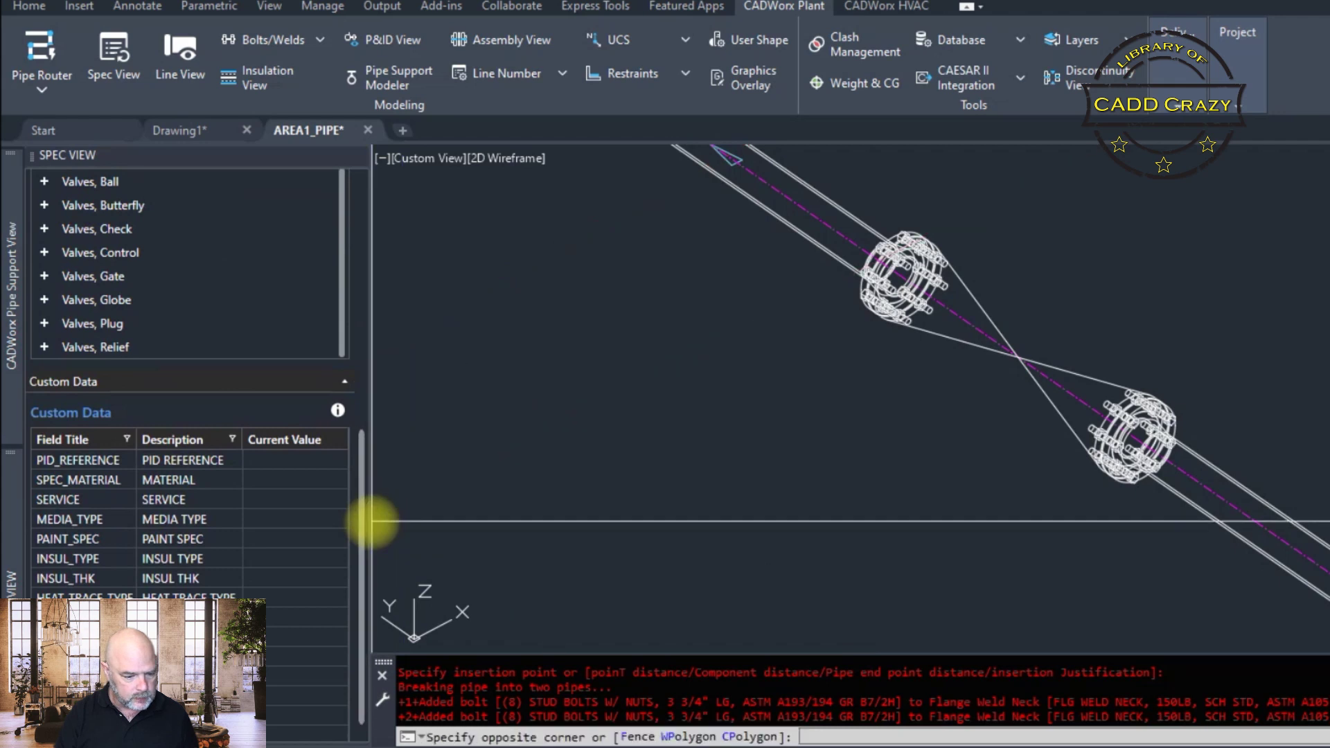
pyautogui.click(47, 346)
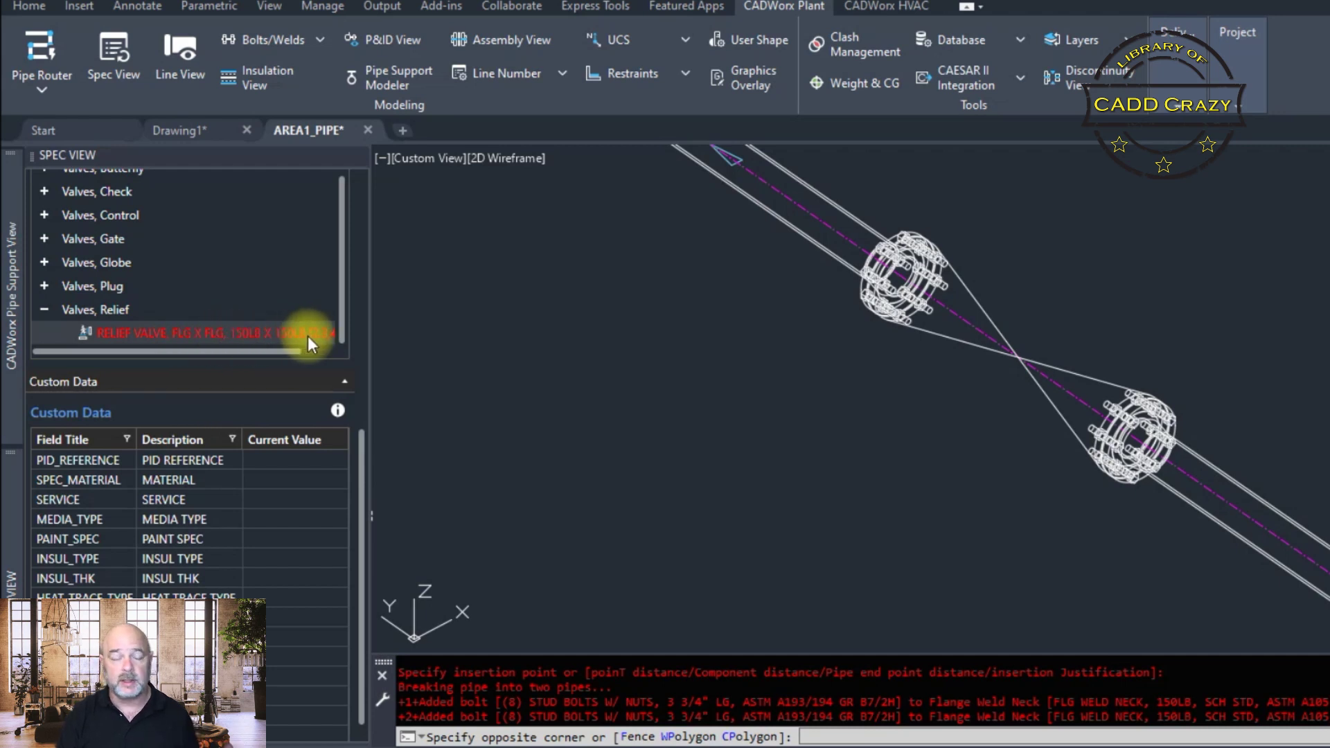
pyautogui.click(258, 336)
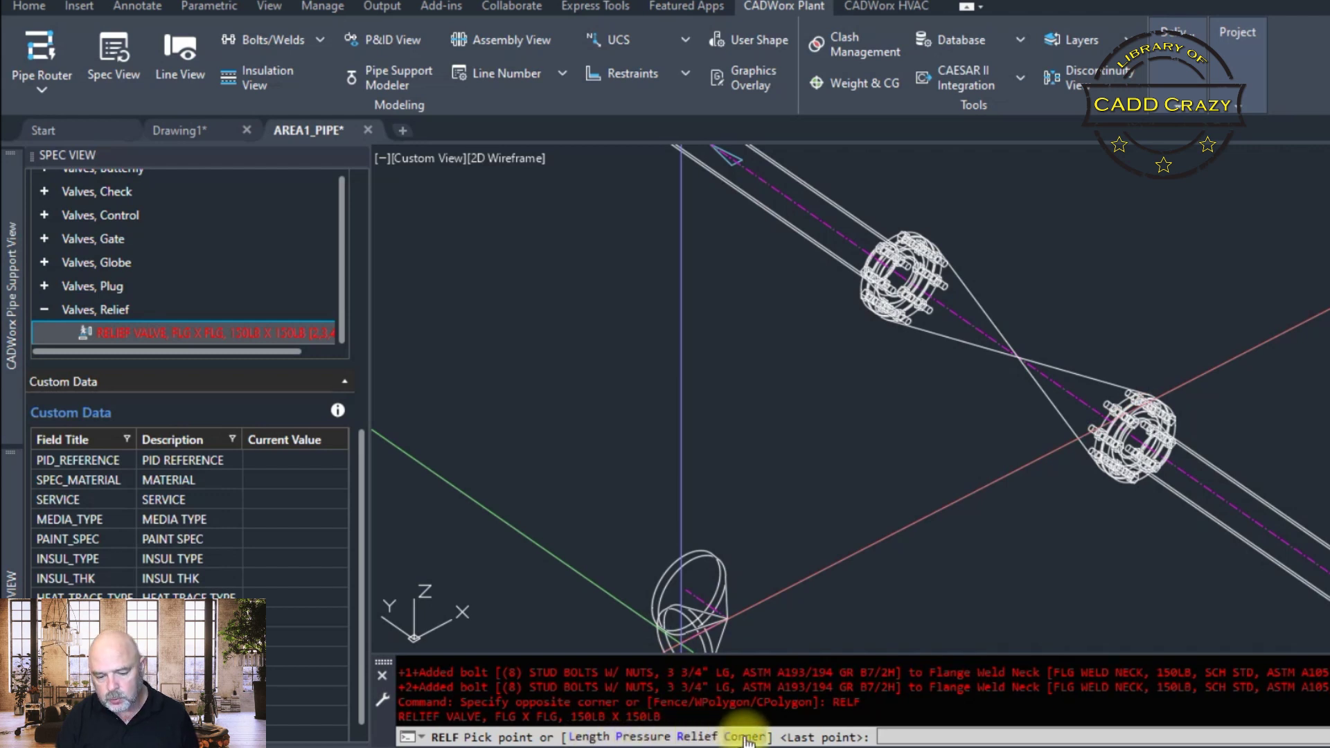
pyautogui.click(587, 735)
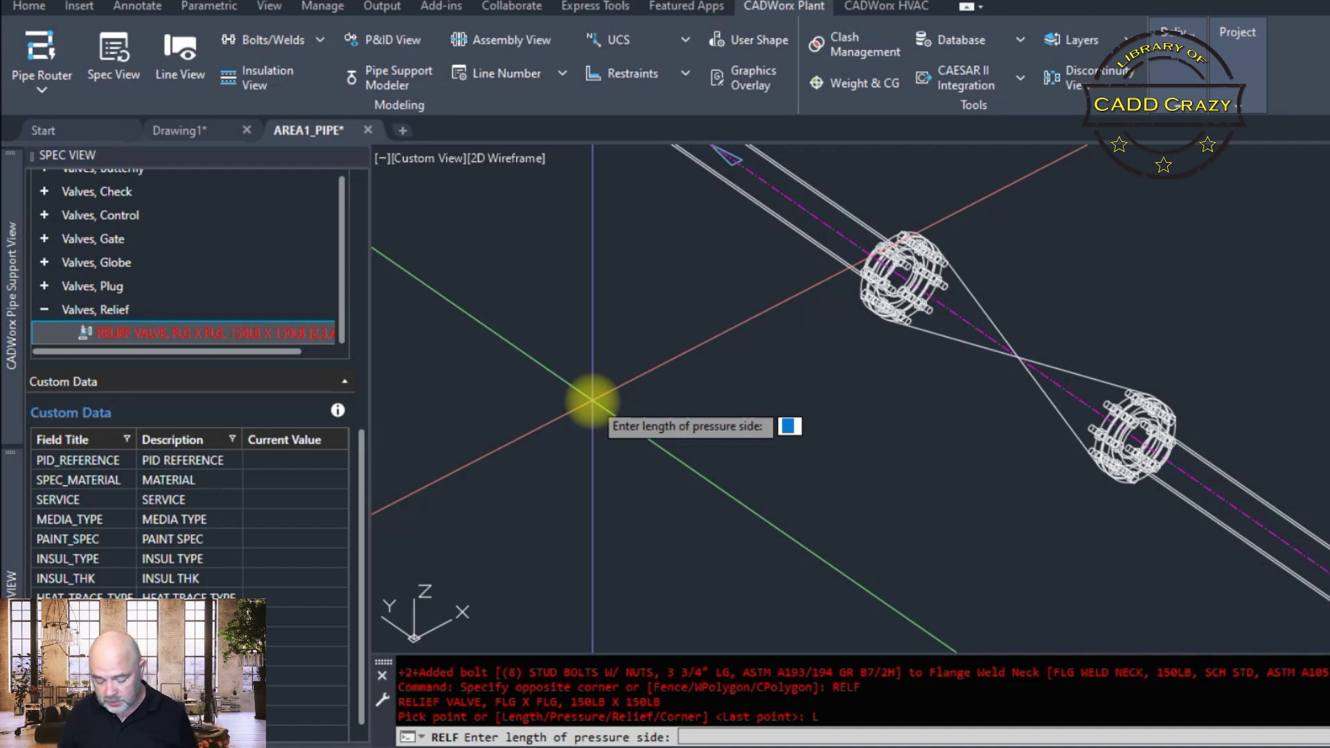
# Enter 24 for the relief valve's pressure side and 36 for its relief side
pyautogui.write('24')
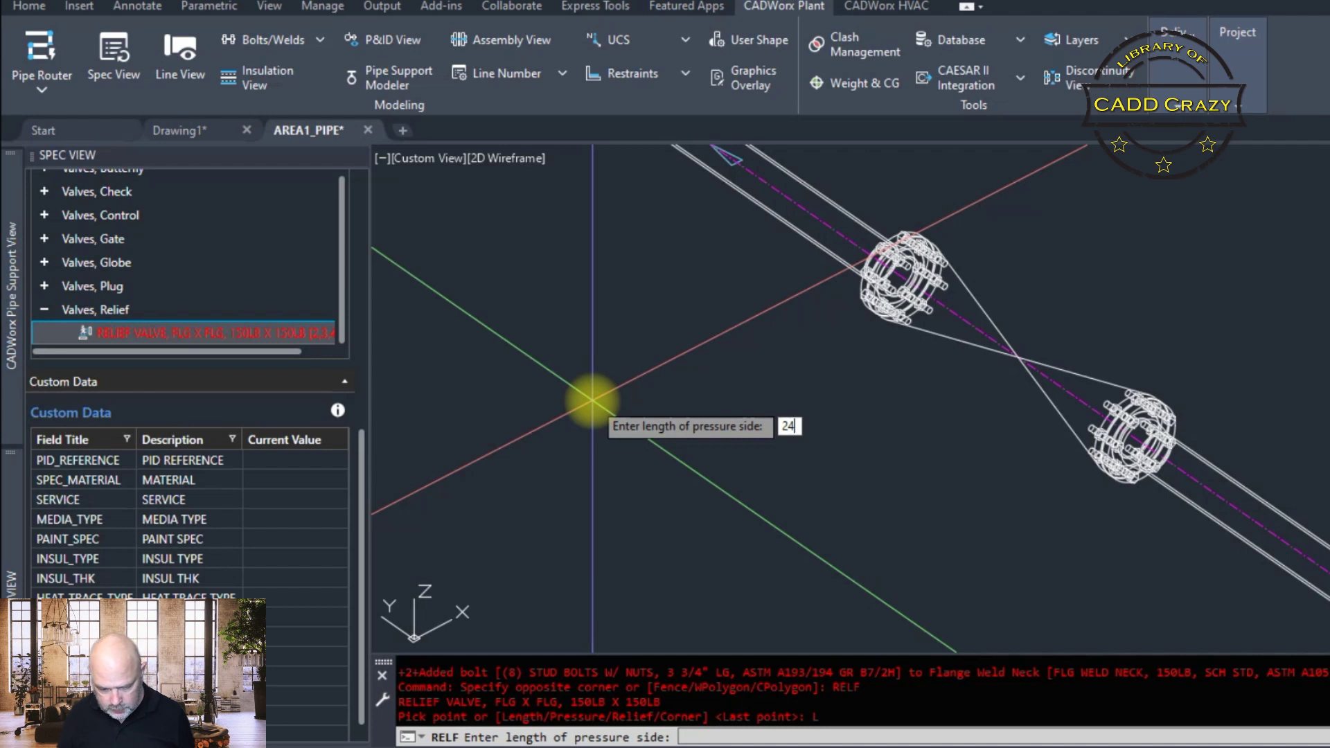
pyautogui.press('Return')
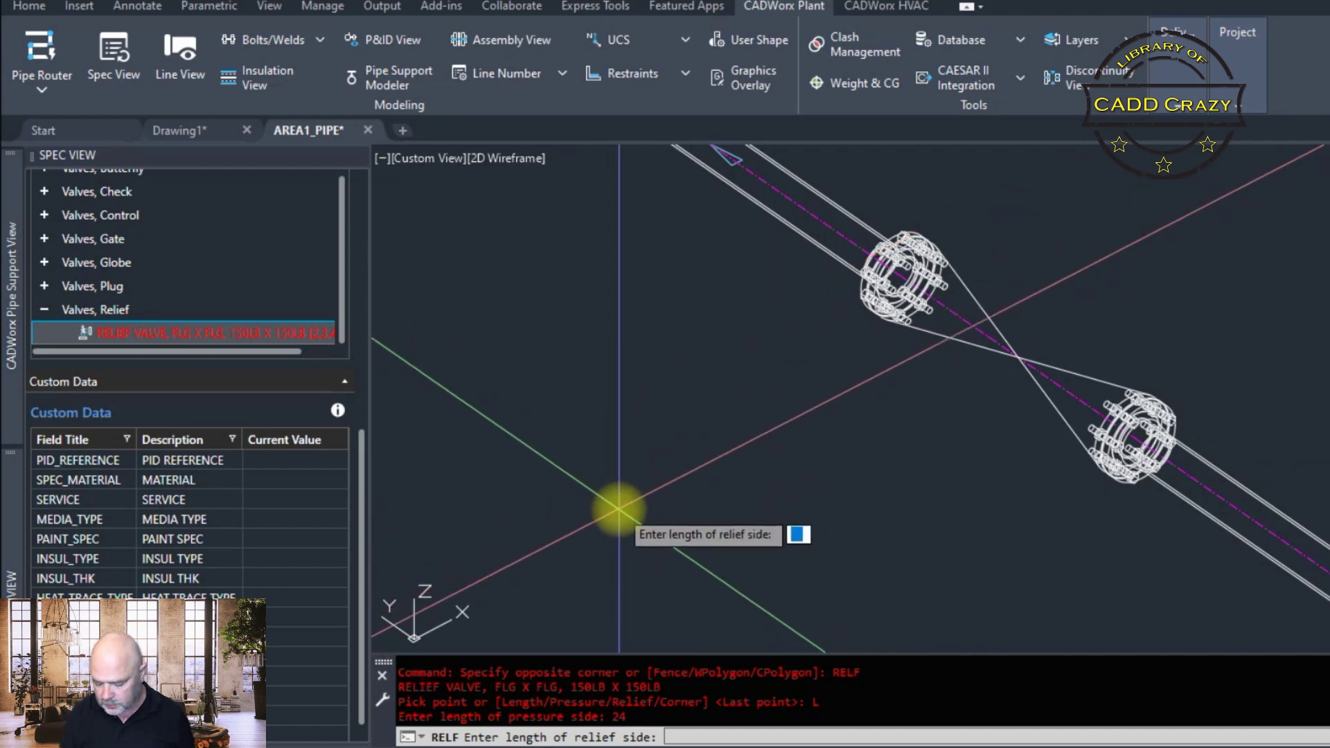
pyautogui.write('36')
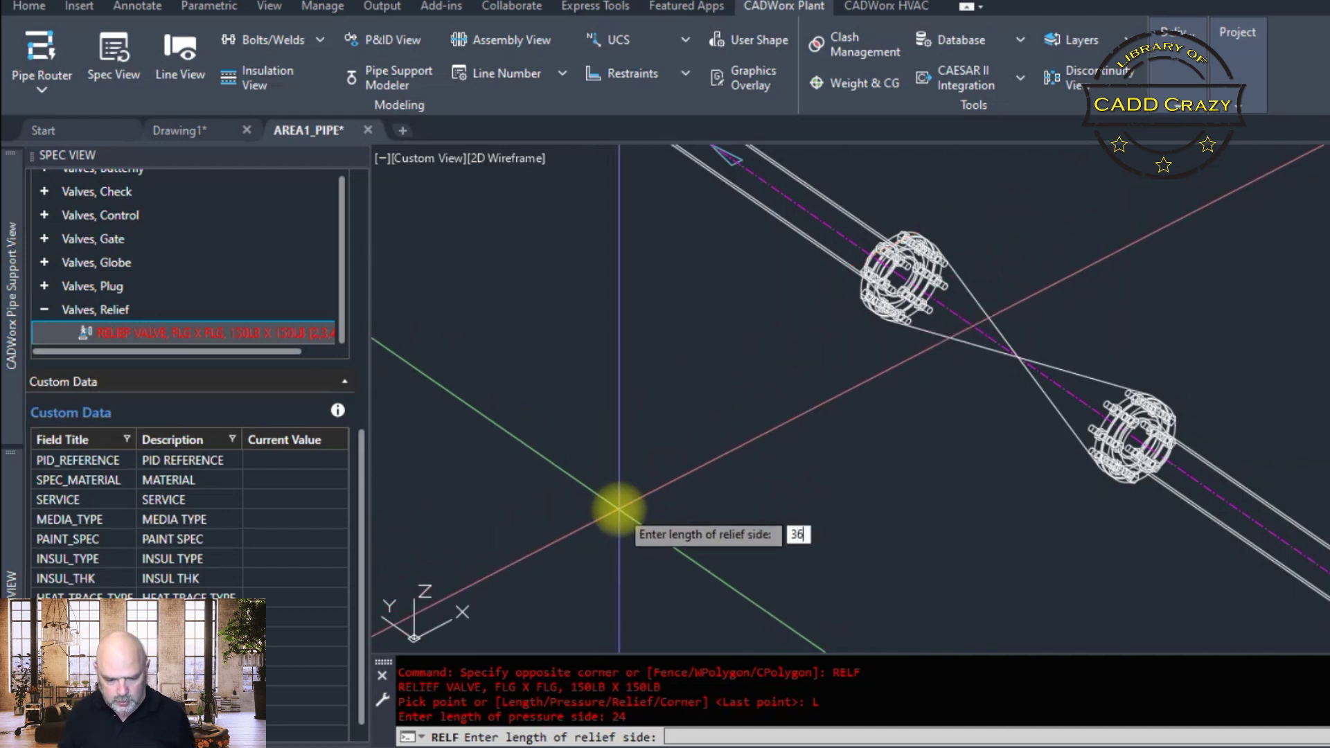
pyautogui.press('Return')
pyautogui.scroll(-3, 619, 509)
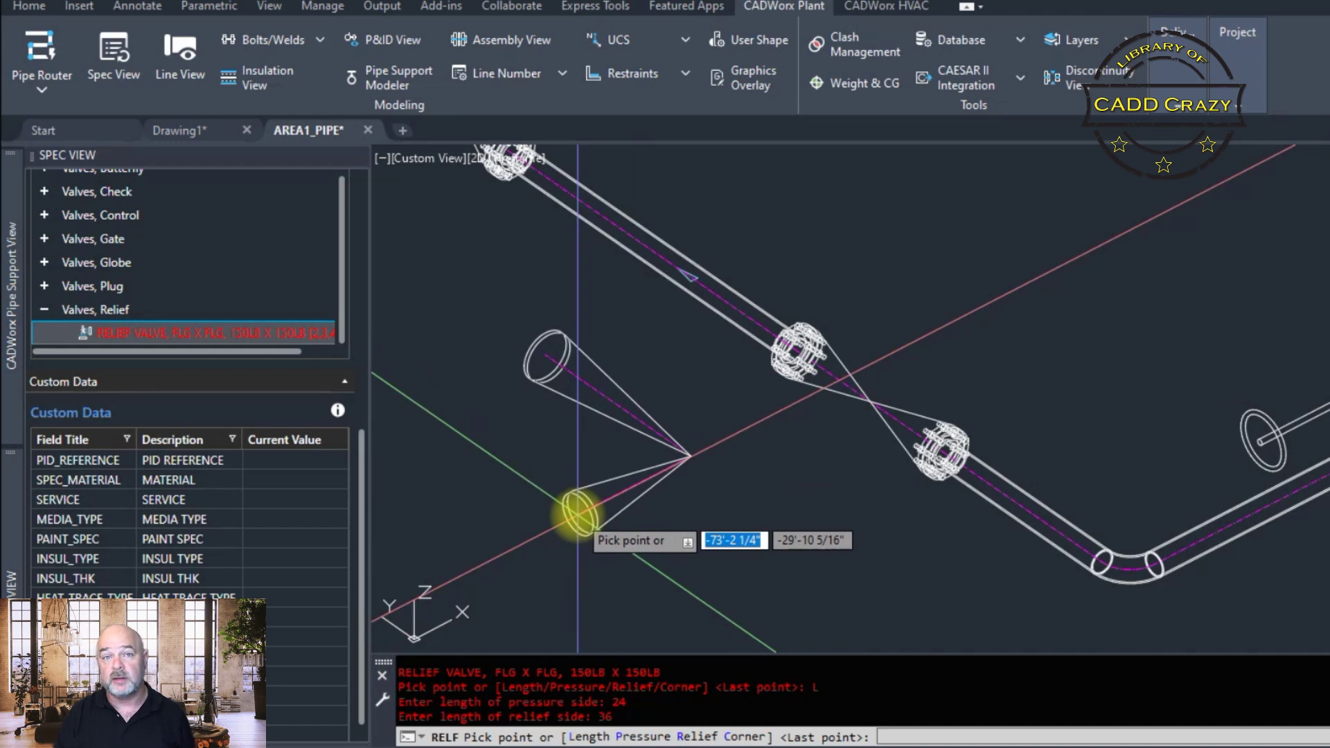
pyautogui.scroll(-5, 584, 516)
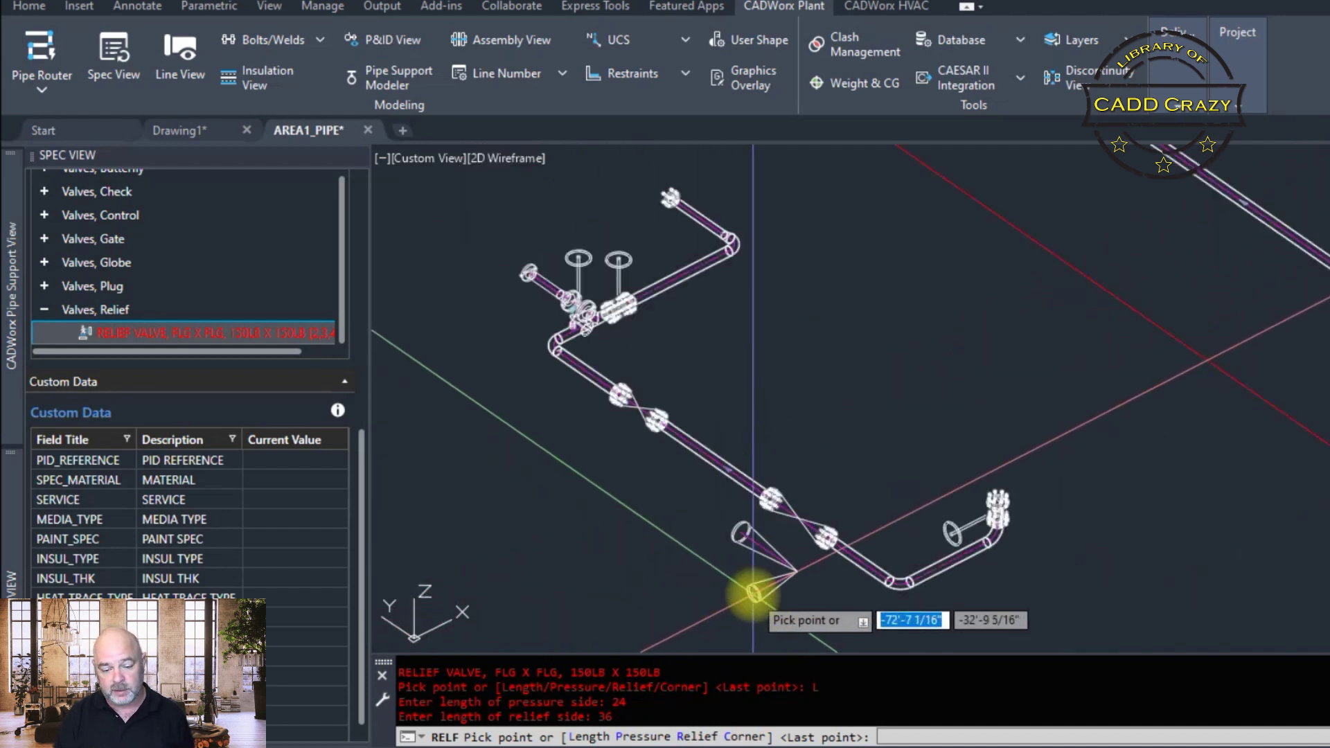
pyautogui.scroll(4, 754, 592)
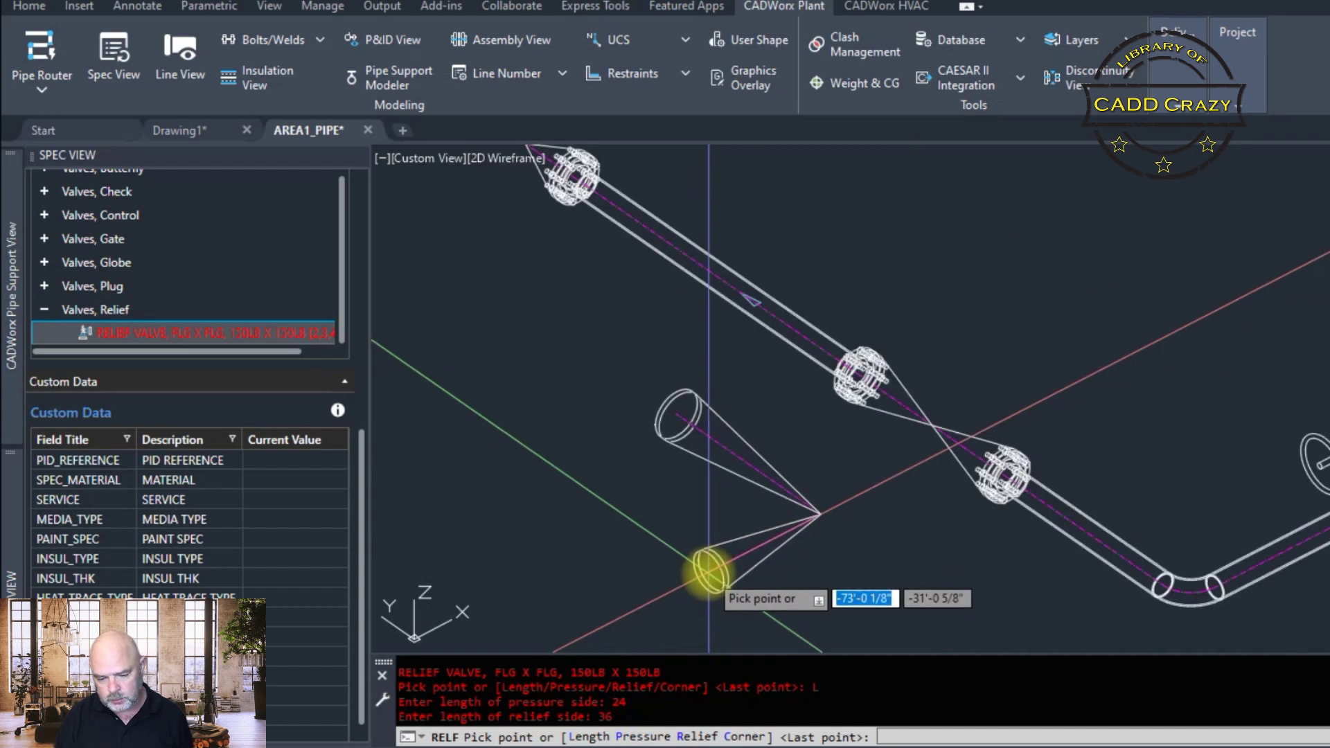